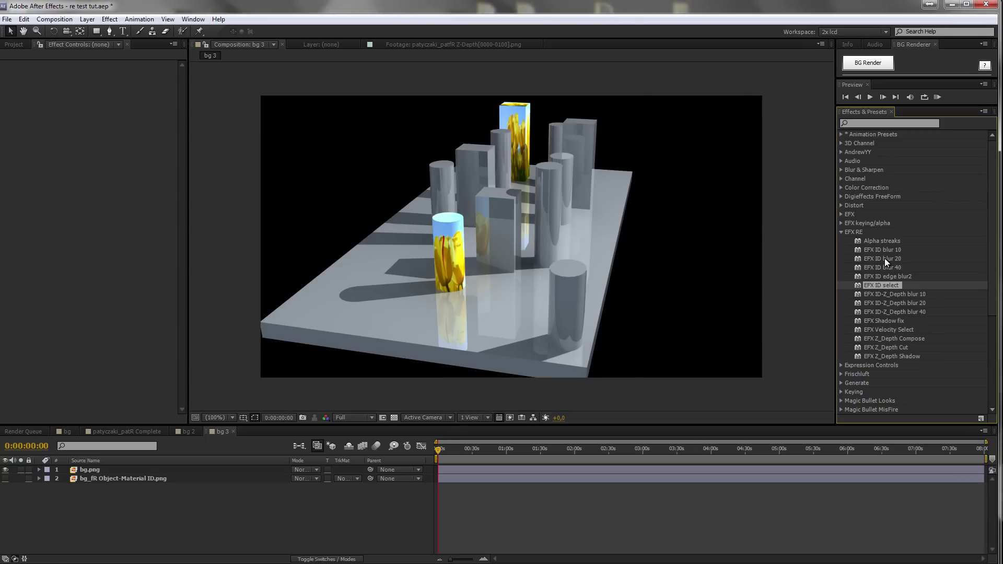
Show the bg_fR Object-Material ID.png layer instead of bg.png to examine its object colours, and restore the original layer visibility.
click(883, 241)
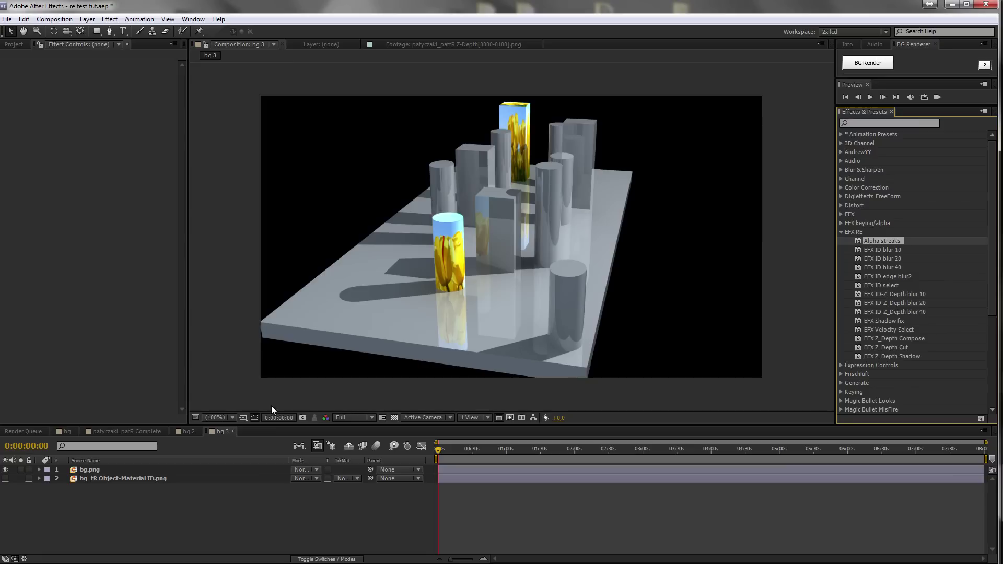
click(107, 470)
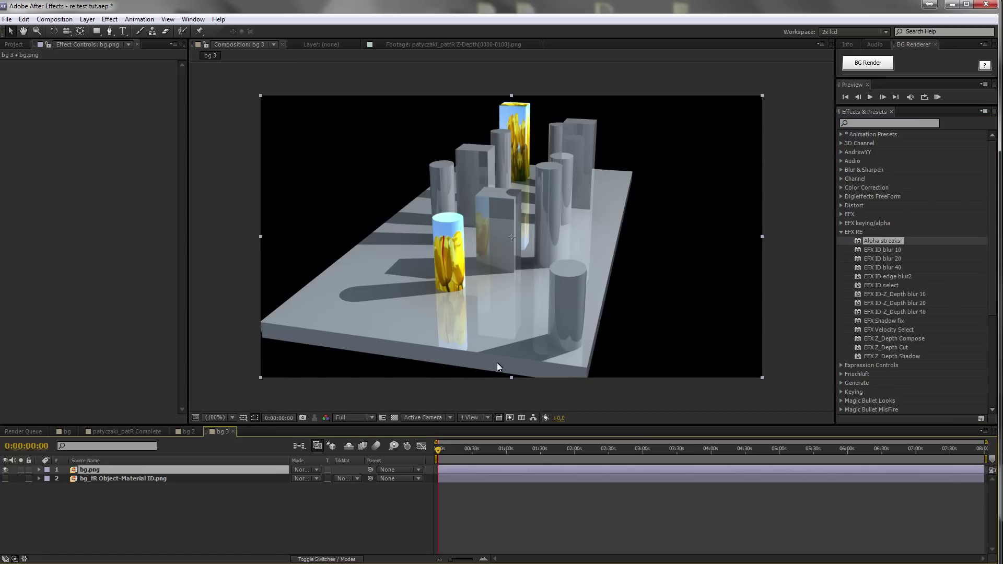
click(5, 479)
click(6, 469)
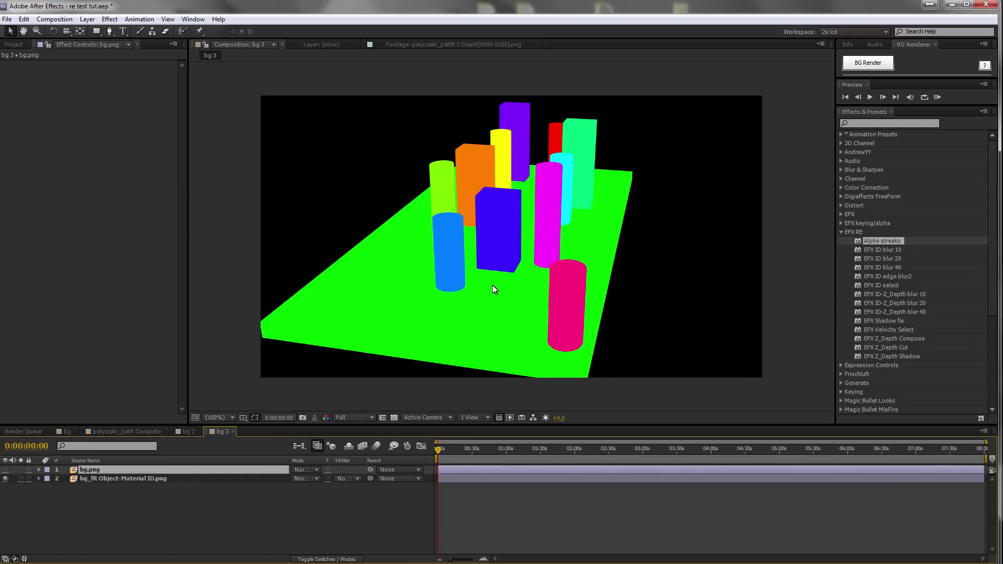
click(6, 479)
click(5, 470)
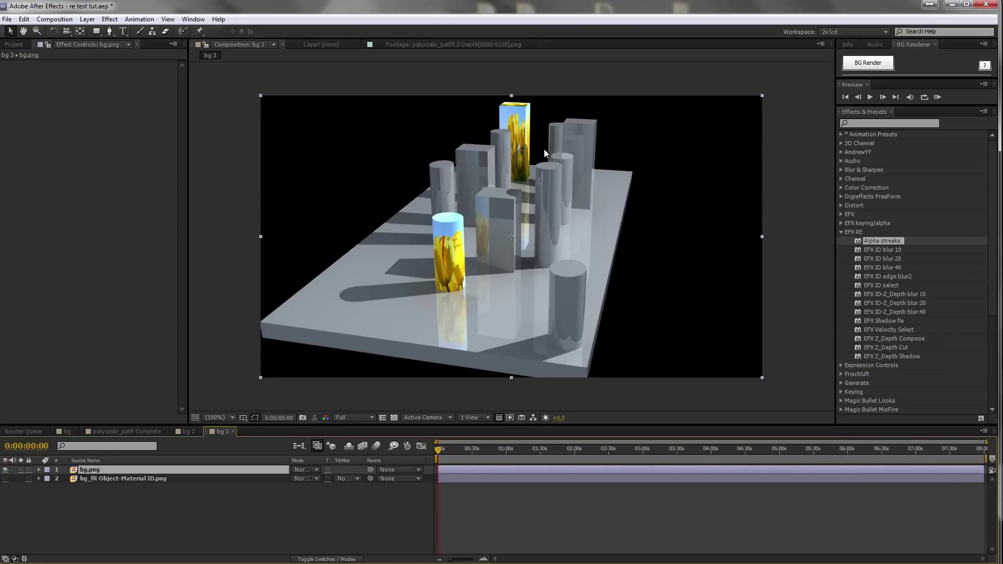
Duplicate the bg.png layer and set up EFX ID select on the soloed top copy, with bg_fR Object-Material ID.png as Input 2.
key(ctrl+d)
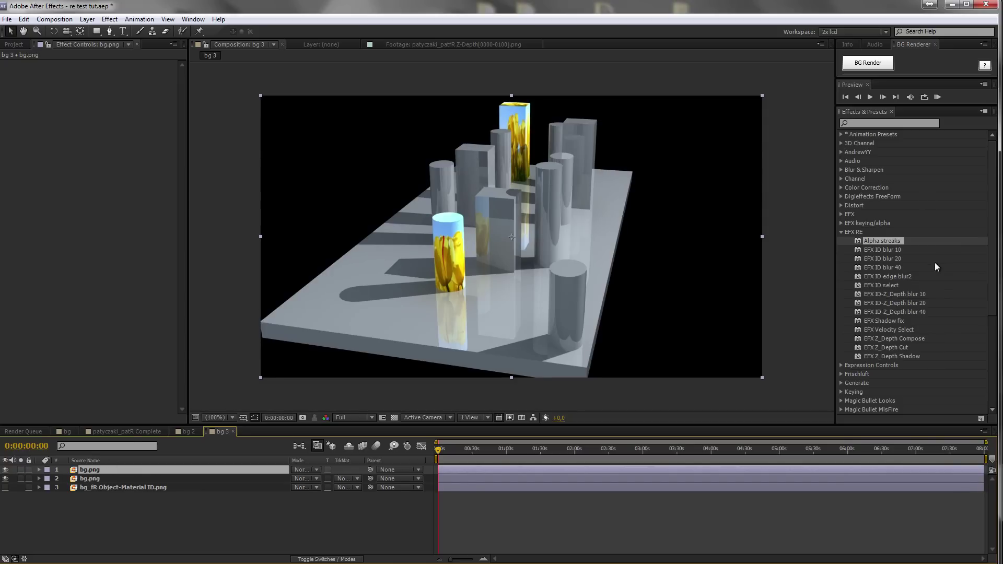
drag(882, 285, 85, 152)
click(5, 479)
click(21, 470)
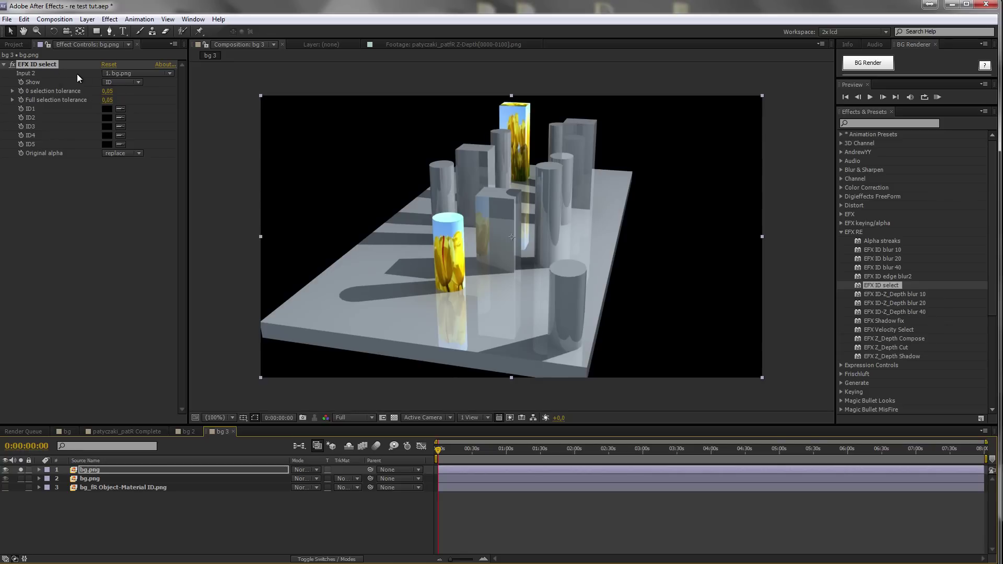
click(130, 74)
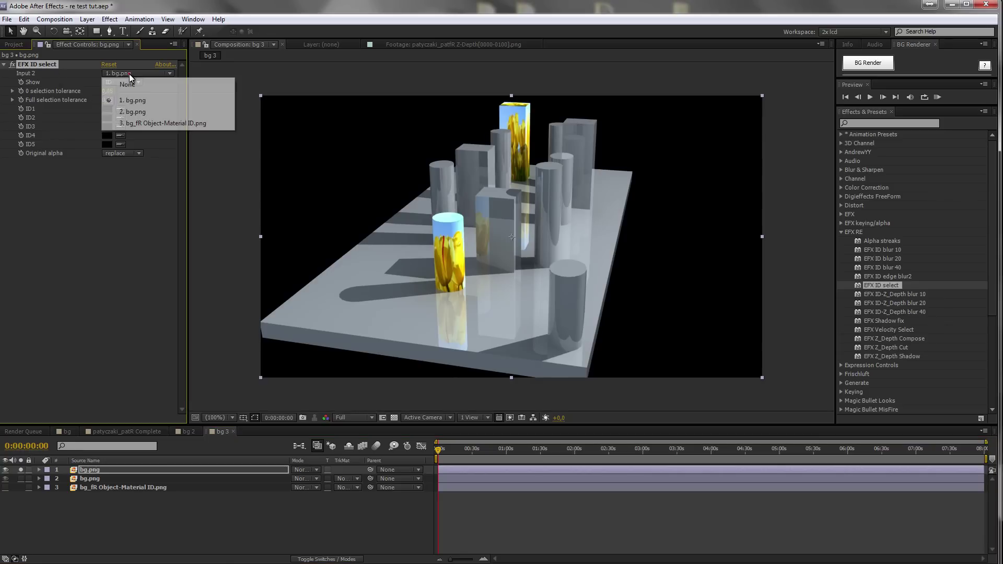
click(184, 124)
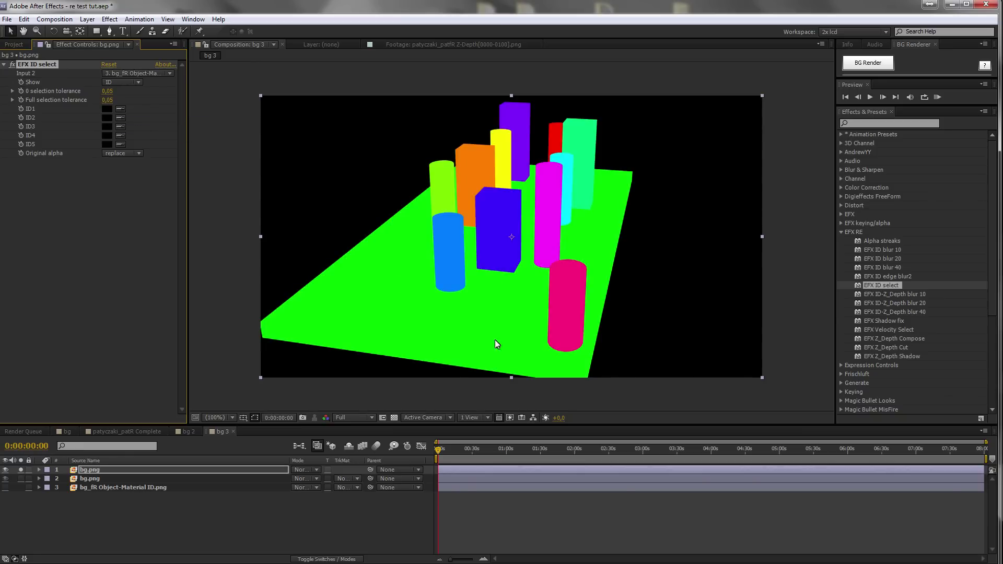
Preview the Original and Final settings of EFX ID select's Show option, and return it to ID.
click(128, 83)
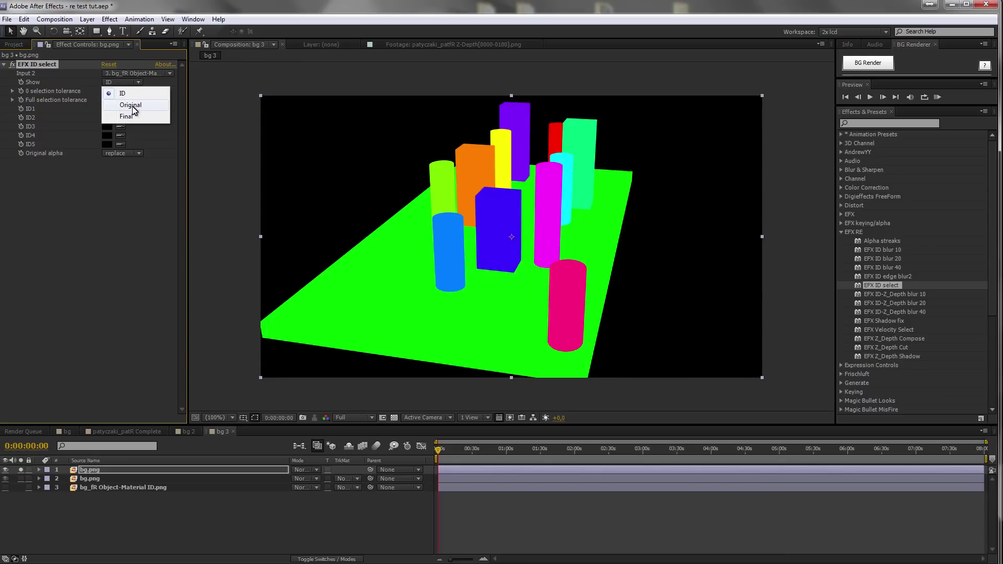
click(135, 106)
click(122, 83)
click(123, 118)
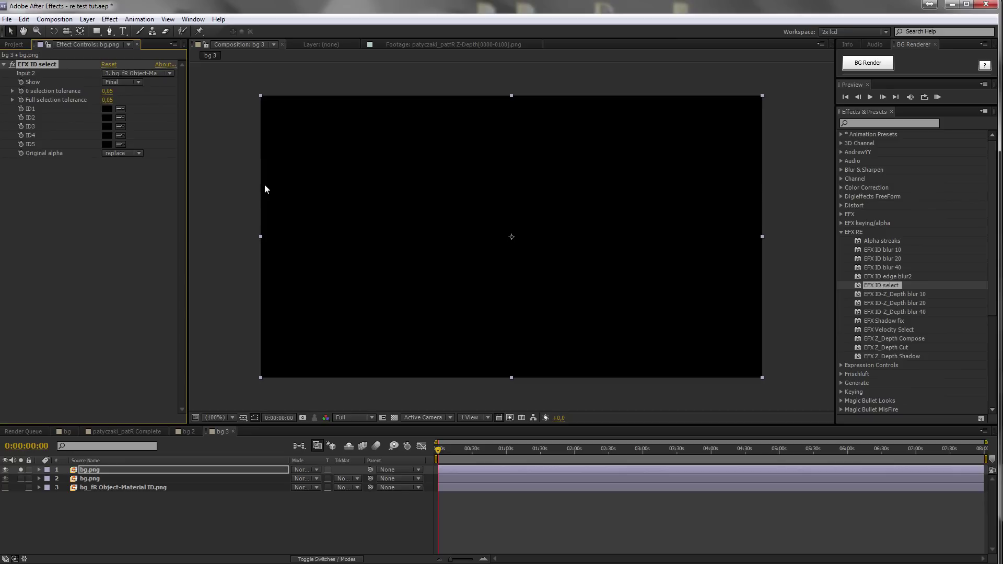
click(134, 83)
click(137, 96)
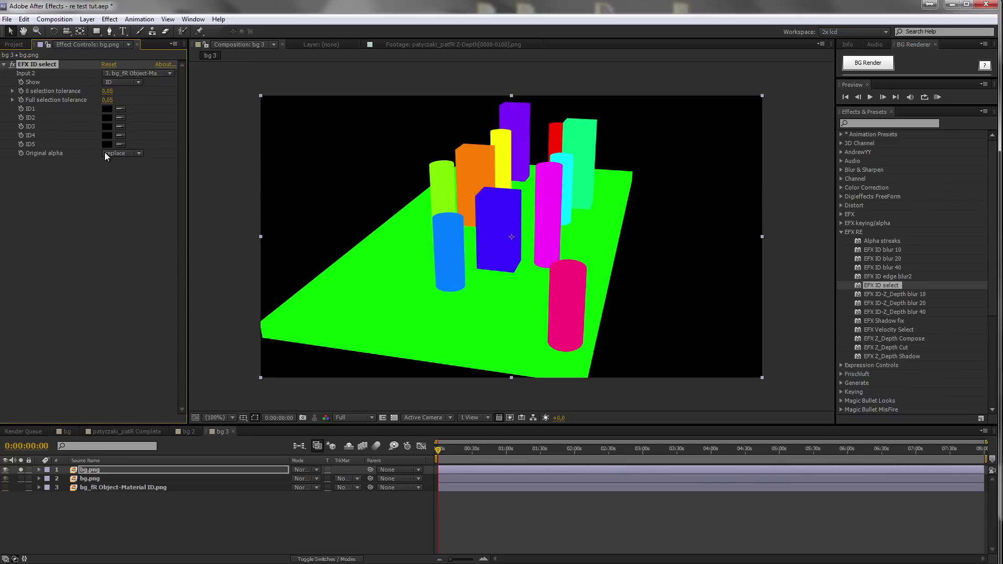
Sample the dark blue, orange and teal-green boxes as ID1, ID2 and ID3, and set Show to Final.
click(120, 109)
click(497, 214)
click(121, 118)
click(473, 172)
click(120, 127)
click(590, 142)
click(136, 84)
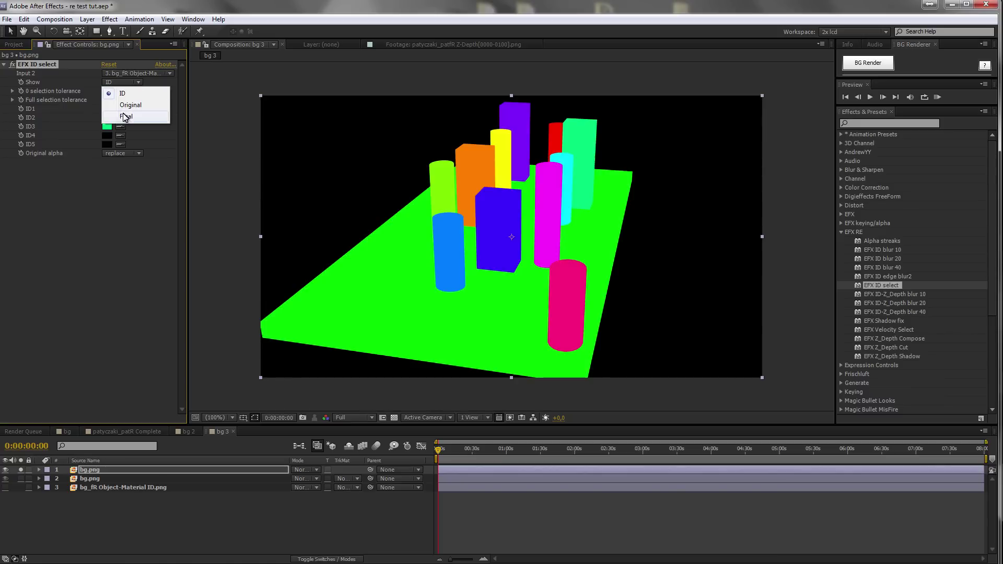
click(124, 120)
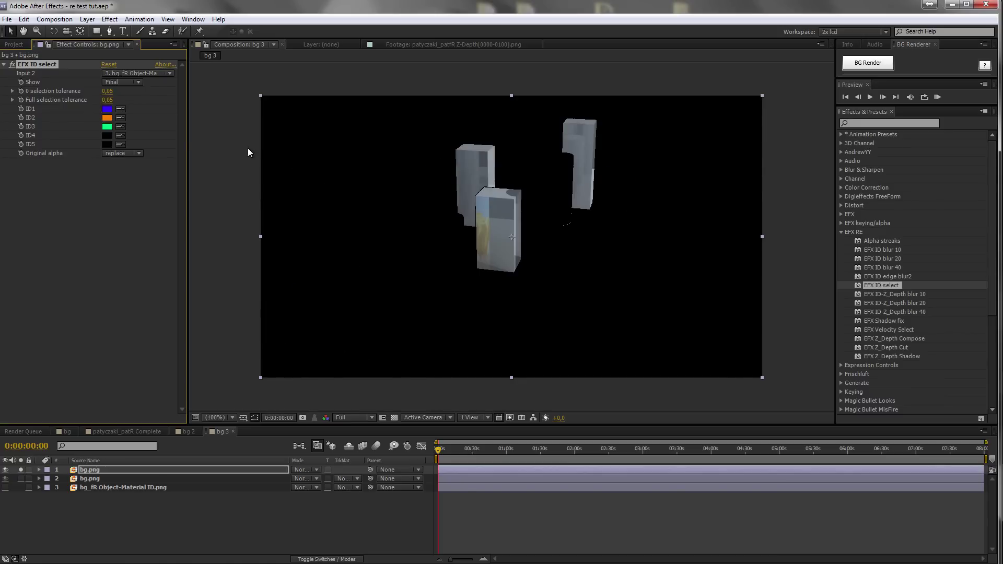
Try different 0 selection tolerance and Full selection tolerance values in EFX ID select to compare how much gets selected.
click(12, 91)
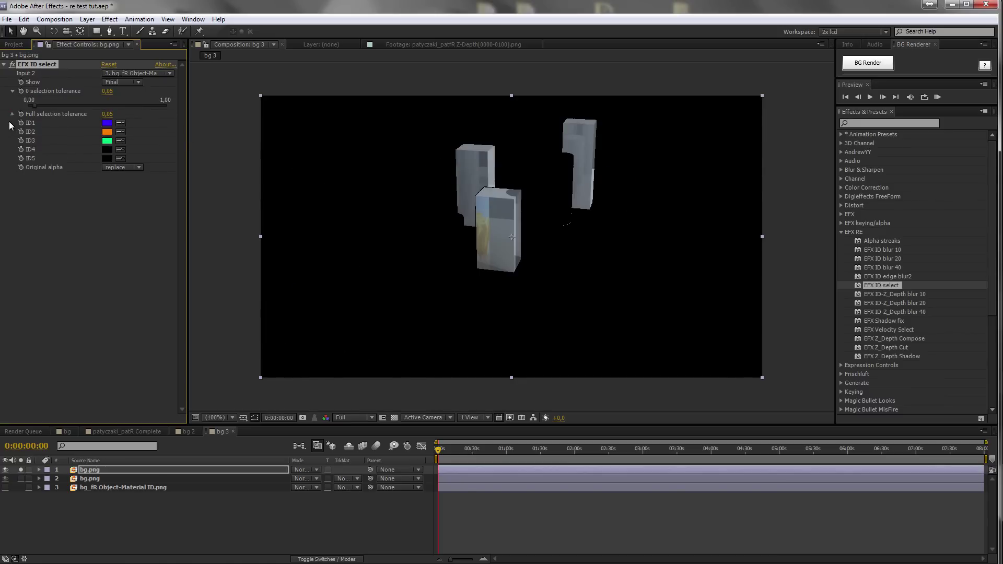
click(12, 114)
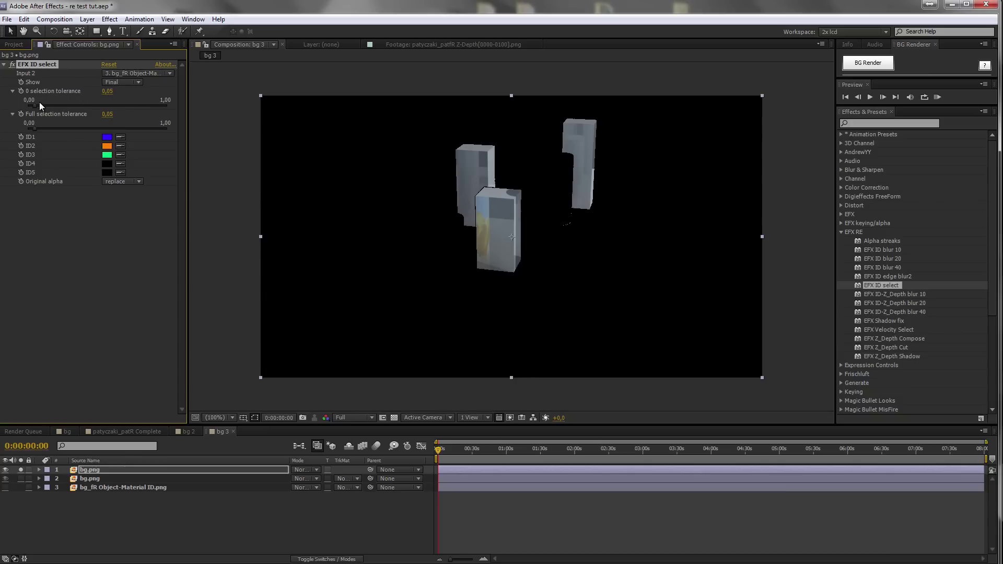
mouse_move(68, 105)
mouse_down()
mouse_move(114, 109)
mouse_move(73, 107)
mouse_up()
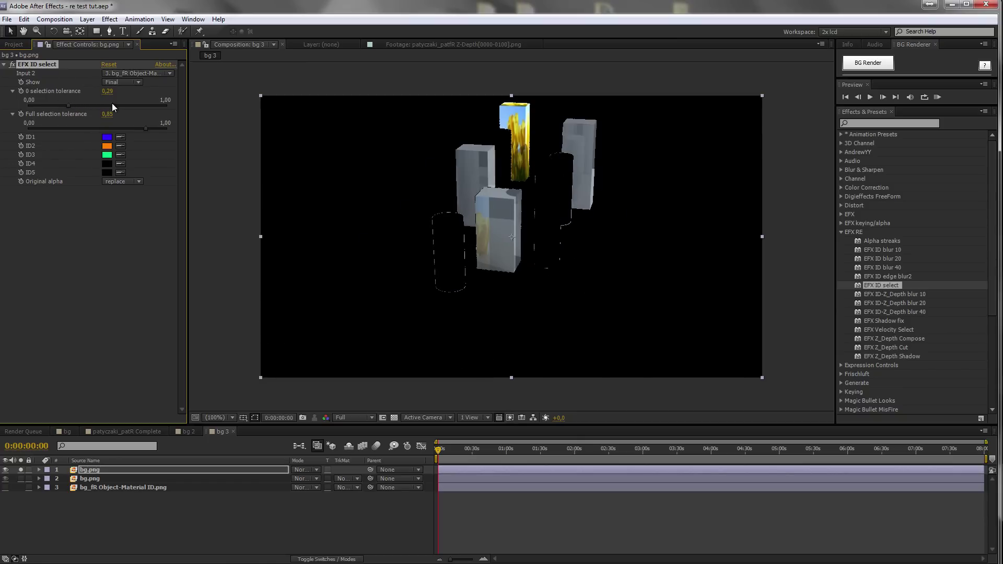
drag(67, 106, 64, 106)
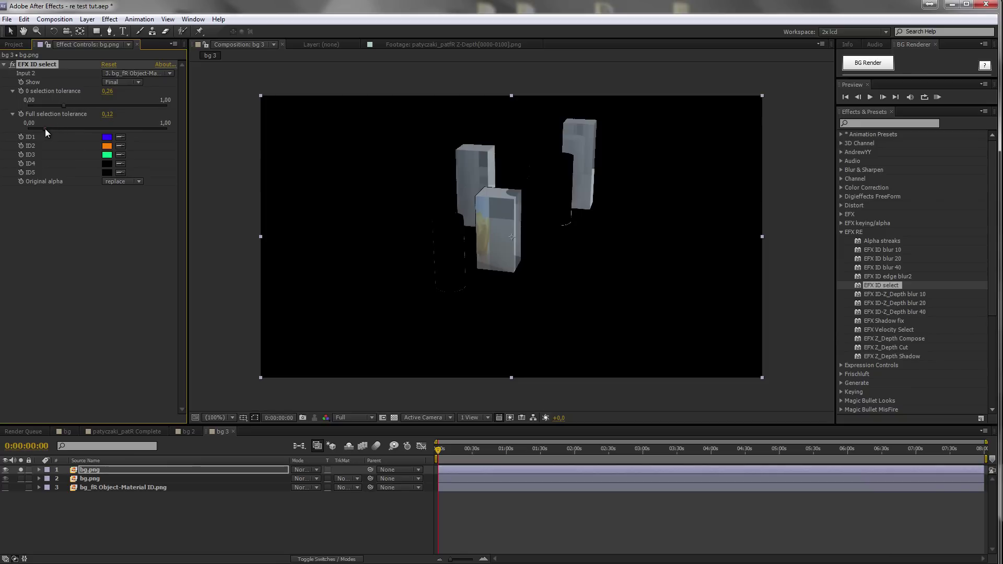
drag(79, 106, 126, 129)
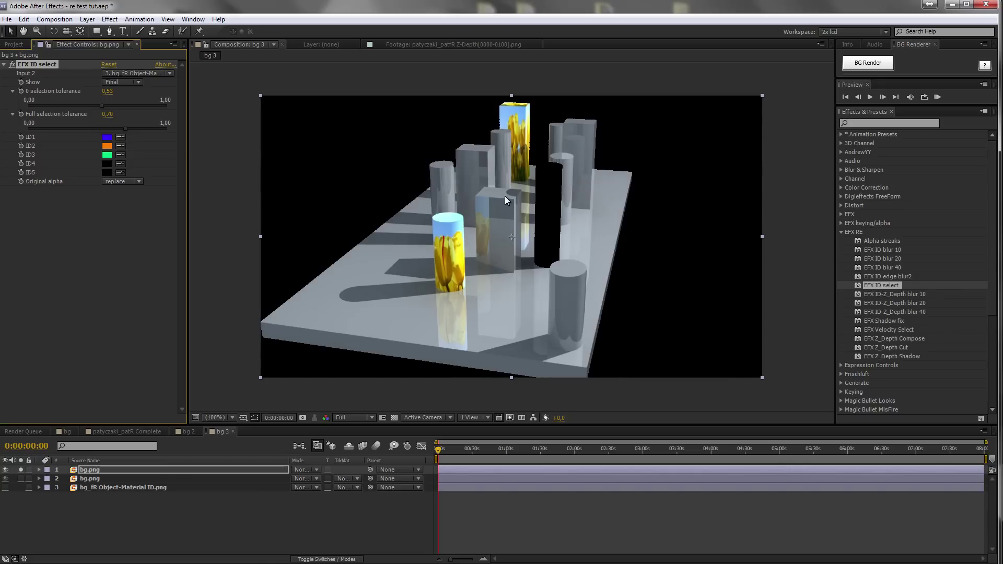
drag(106, 130, 61, 128)
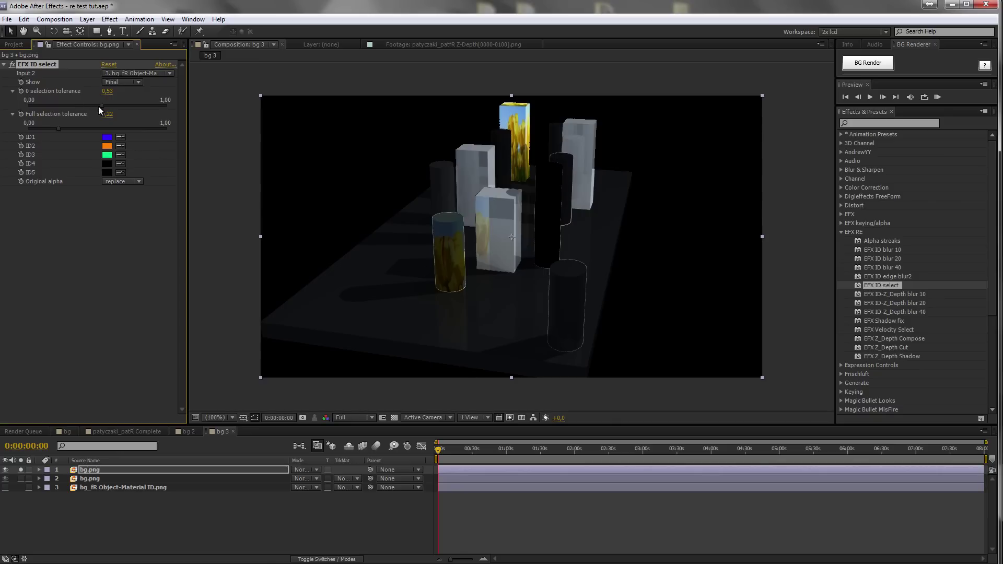
Set the 0 selection tolerance to about 0.24, lower the Full selection tolerance close to its minimum, and collapse the effect's settings.
drag(103, 106, 61, 108)
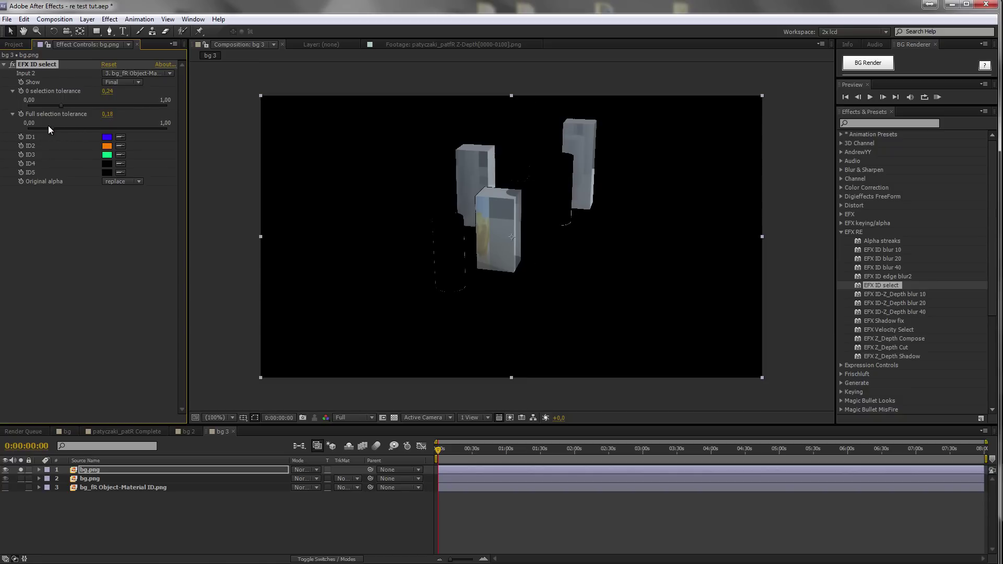
drag(39, 127, 36, 126)
click(4, 64)
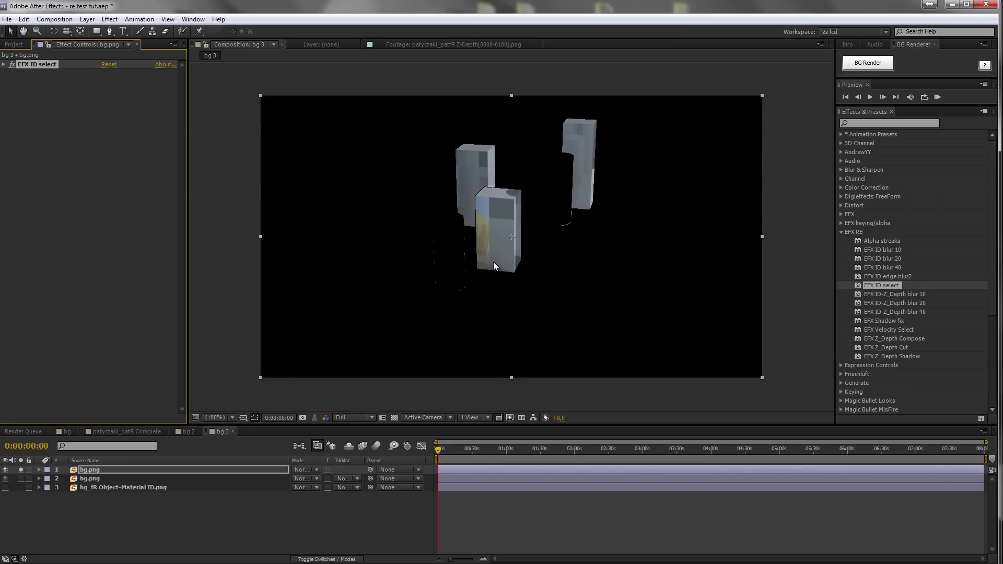
Examine the edges of the isolated boxes up close and compare them with the colour boundaries of the soloed bg_fR Object-Material ID.png layer.
key(period)
key(period)
key(comma)
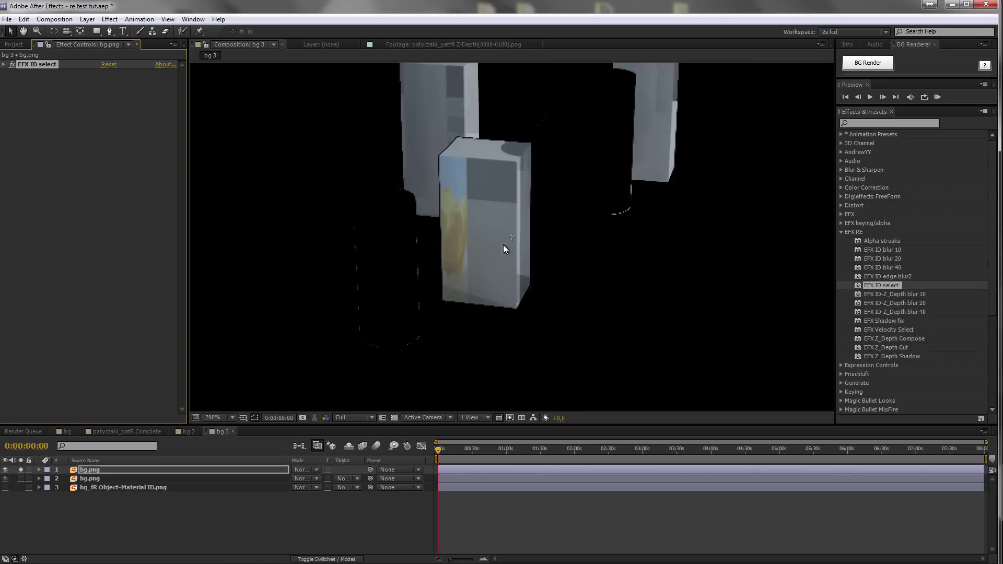
drag(531, 225, 510, 287)
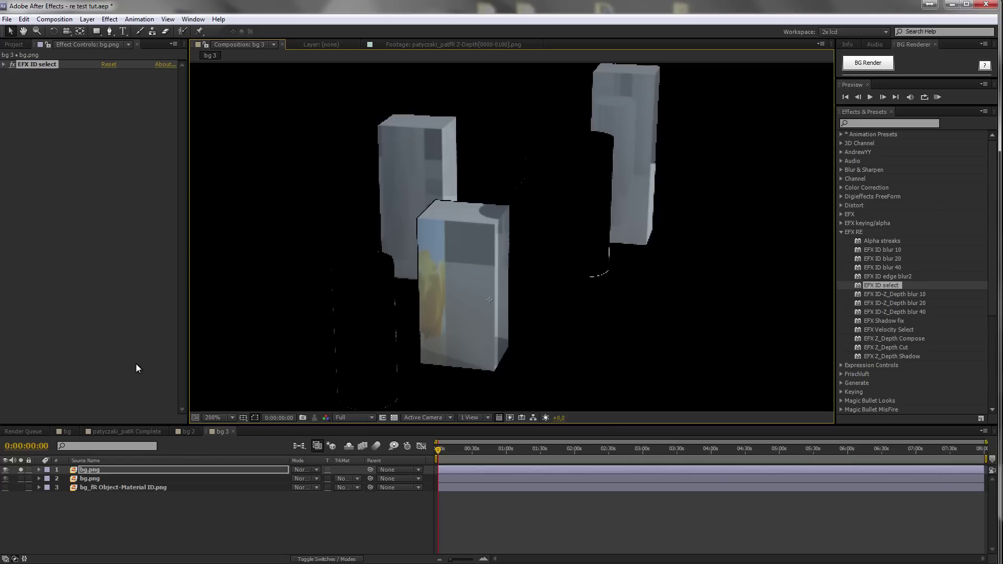
click(21, 487)
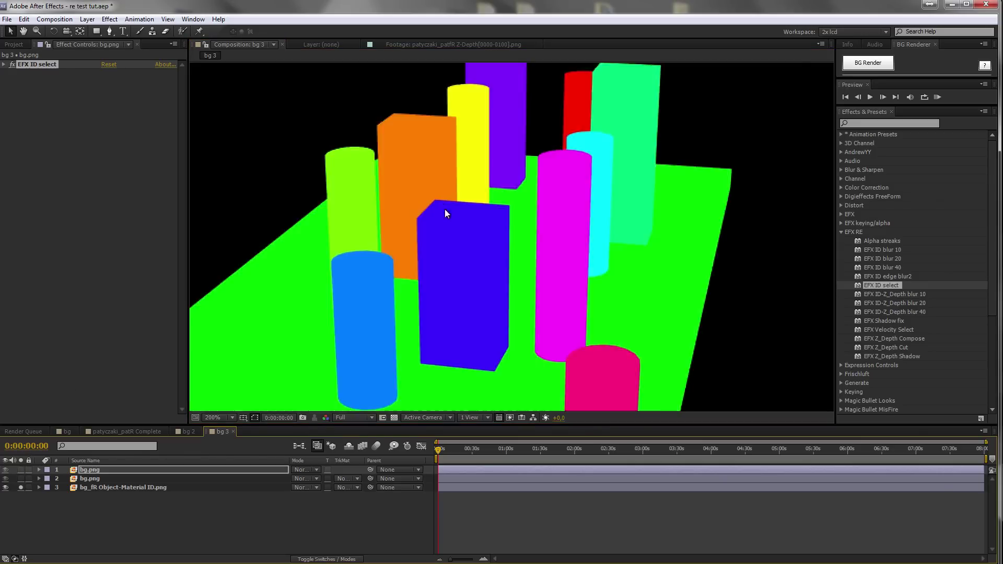
scroll(426, 197, up, 2)
scroll(419, 226, down, 1)
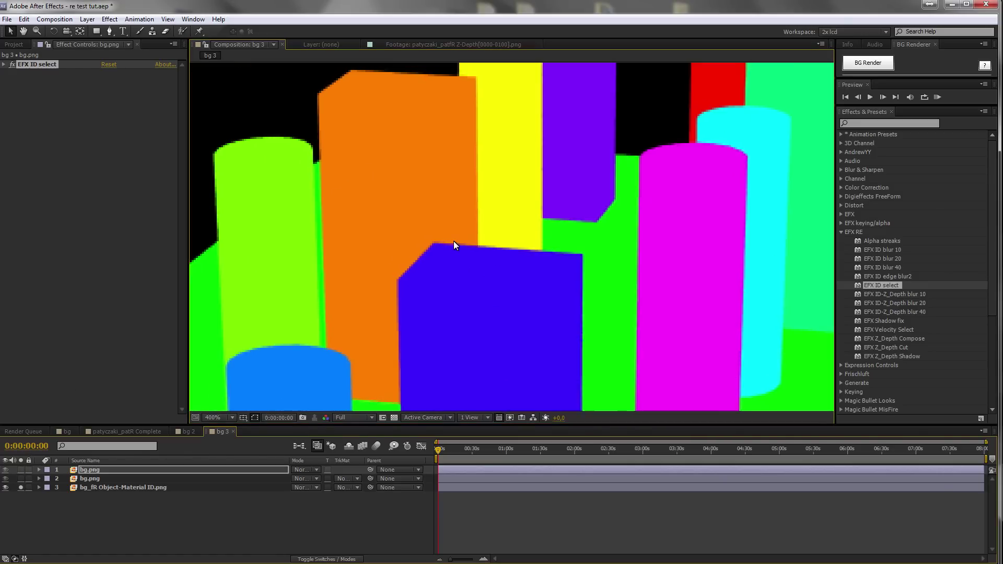
scroll(454, 240, up, 2)
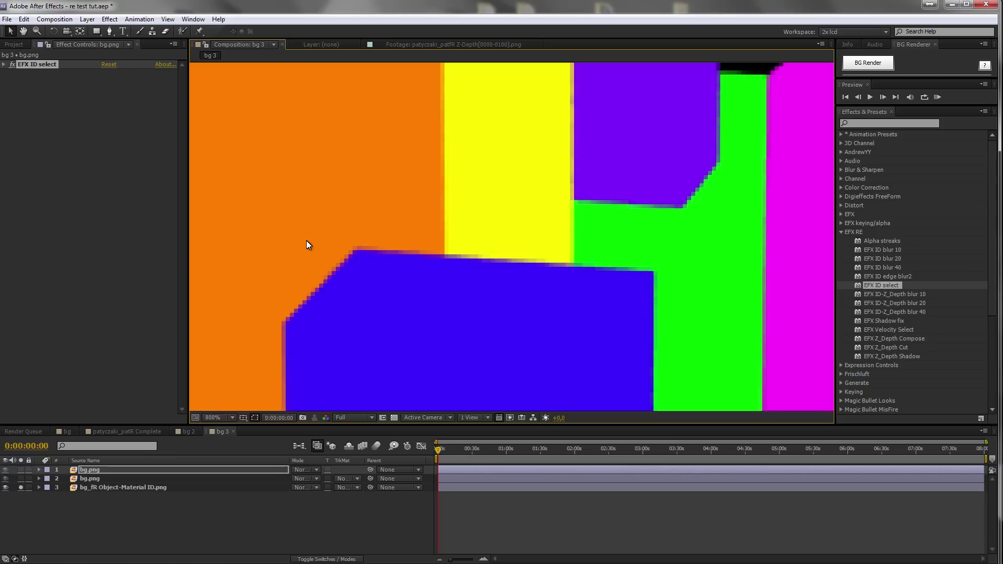
Solo the top bg.png copy again and inspect the edge where the front box overlaps the one behind it.
click(5, 487)
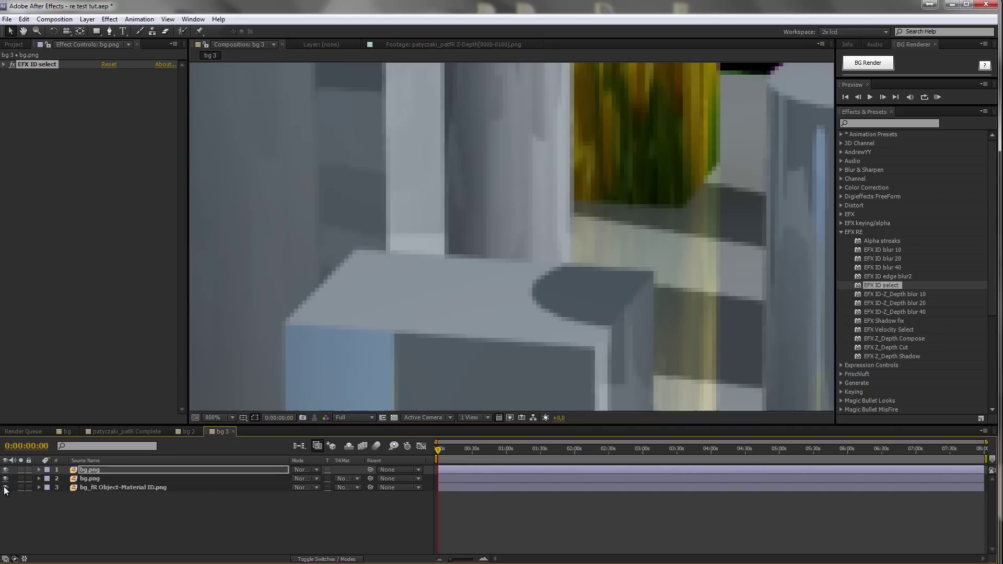
click(21, 470)
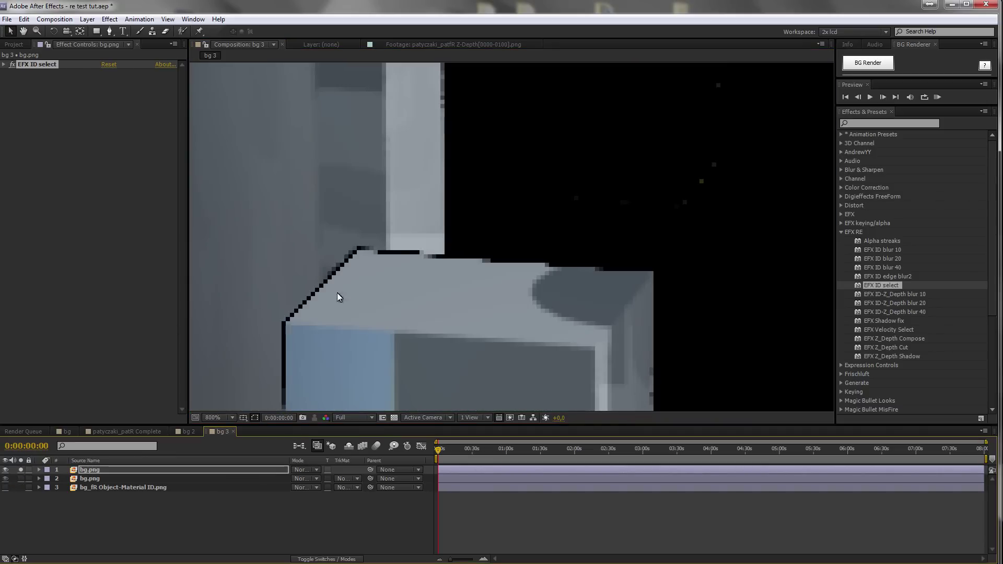
scroll(519, 284, down, 2)
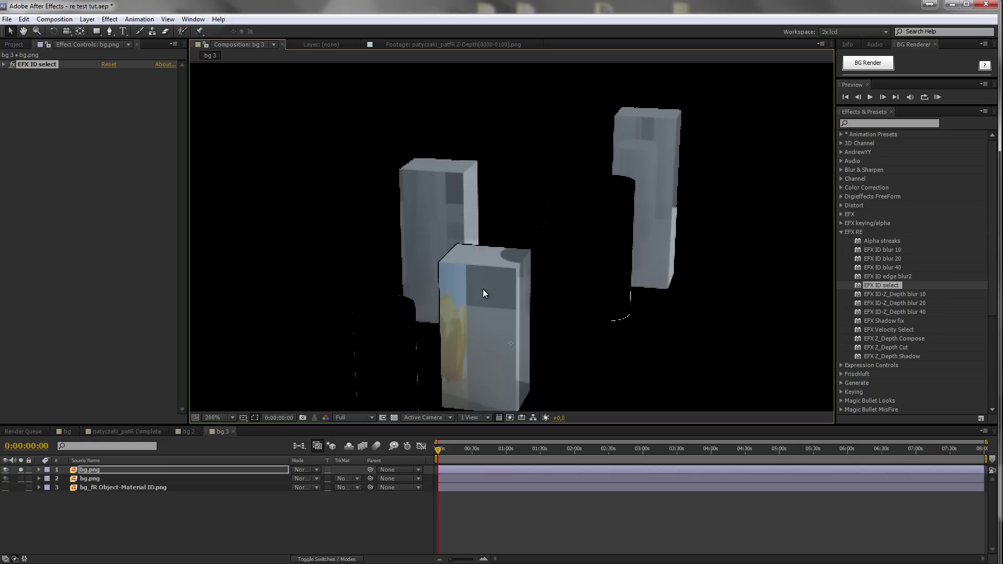
scroll(506, 217, down, 1)
scroll(630, 233, up, 2)
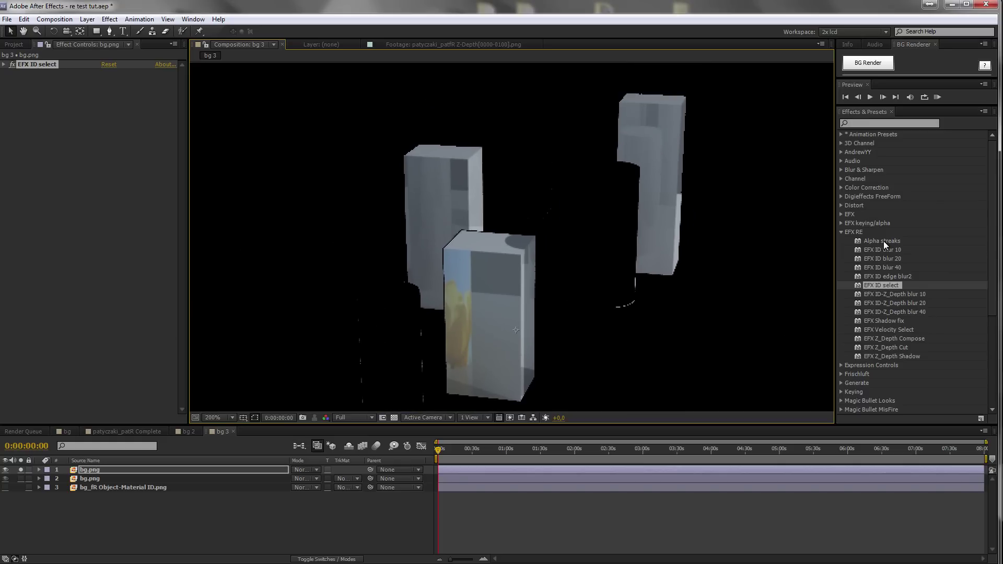
Apply the Alpha streaks effect below EFX ID select on the top bg.png layer.
mouse_move(872, 241)
mouse_down()
mouse_move(490, 227)
mouse_move(96, 170)
mouse_up()
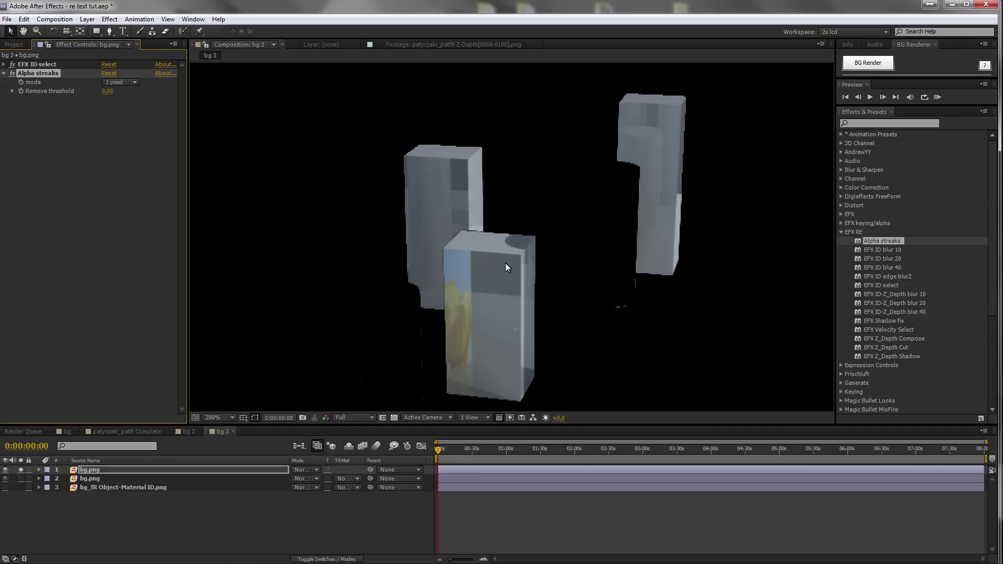
scroll(525, 266, up, 2)
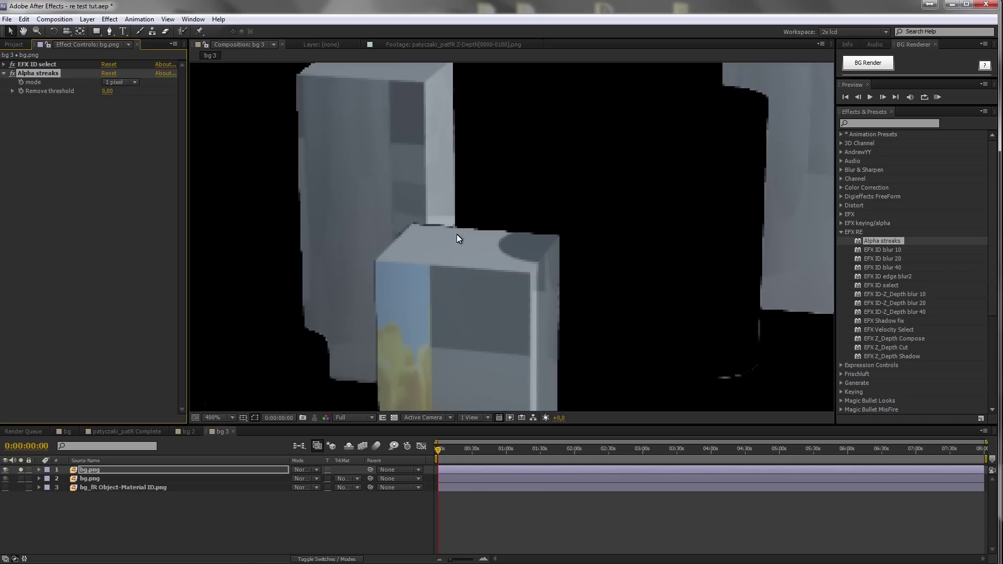
Disable Alpha streaks, examine the box edges and stray pixels up close, and re-enable the effect to compare.
click(12, 74)
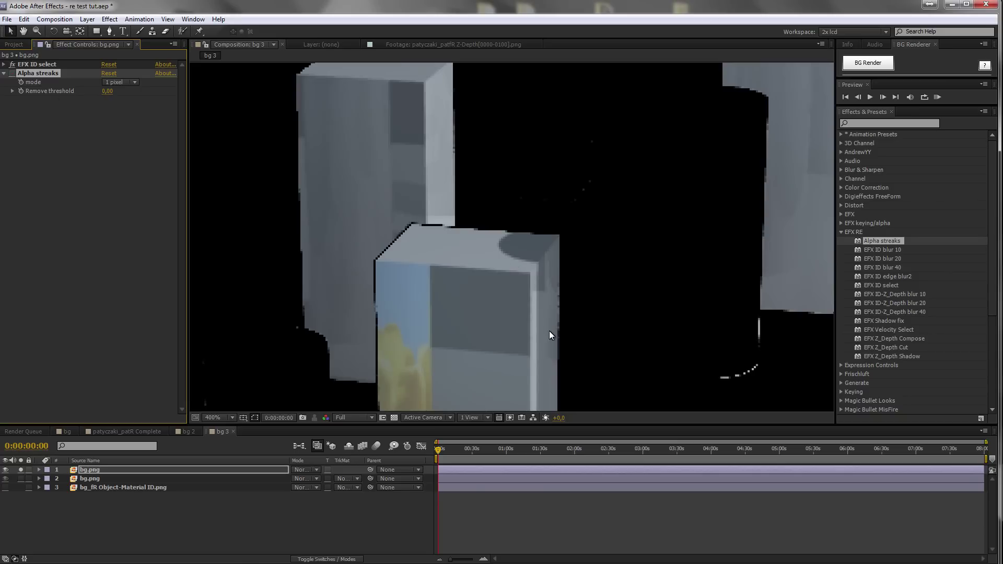
key(period)
drag(477, 283, 578, 152)
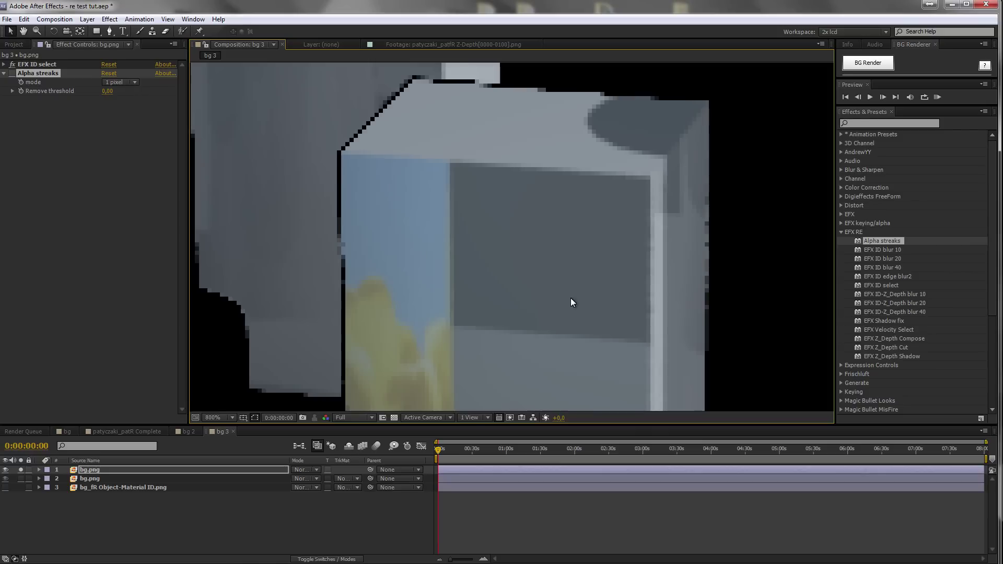
drag(500, 329, 622, 220)
drag(329, 307, 531, 162)
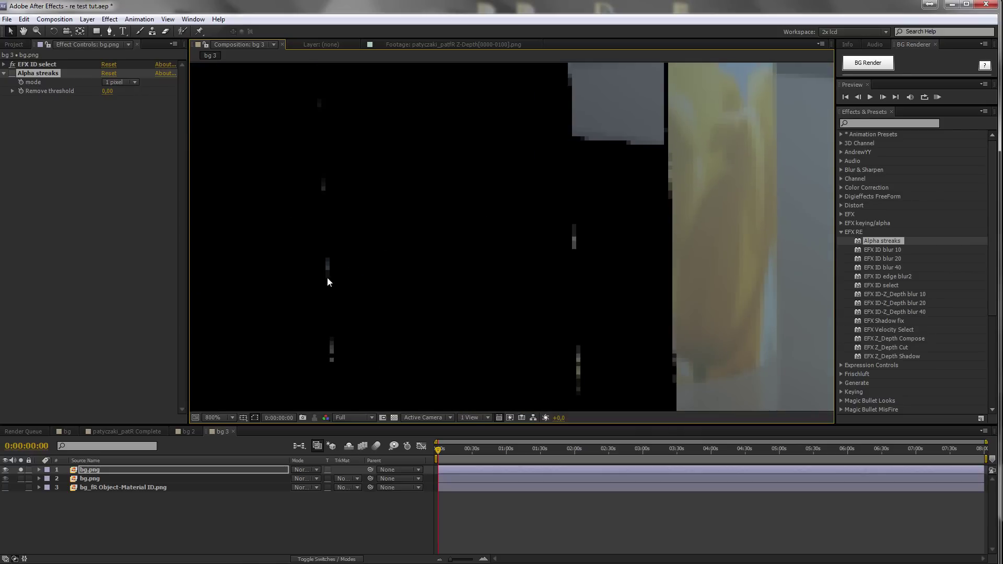
drag(415, 257, 400, 271)
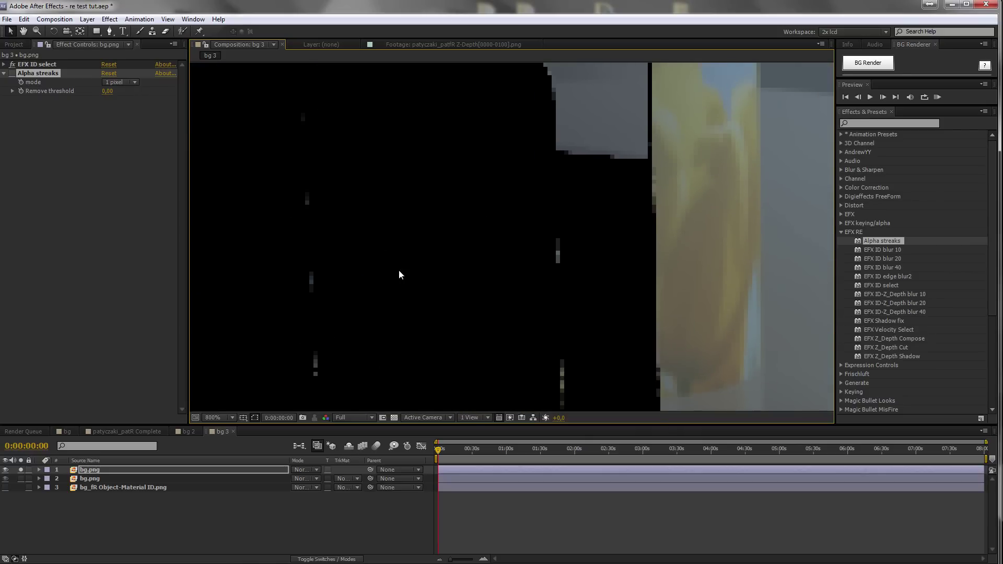
click(13, 71)
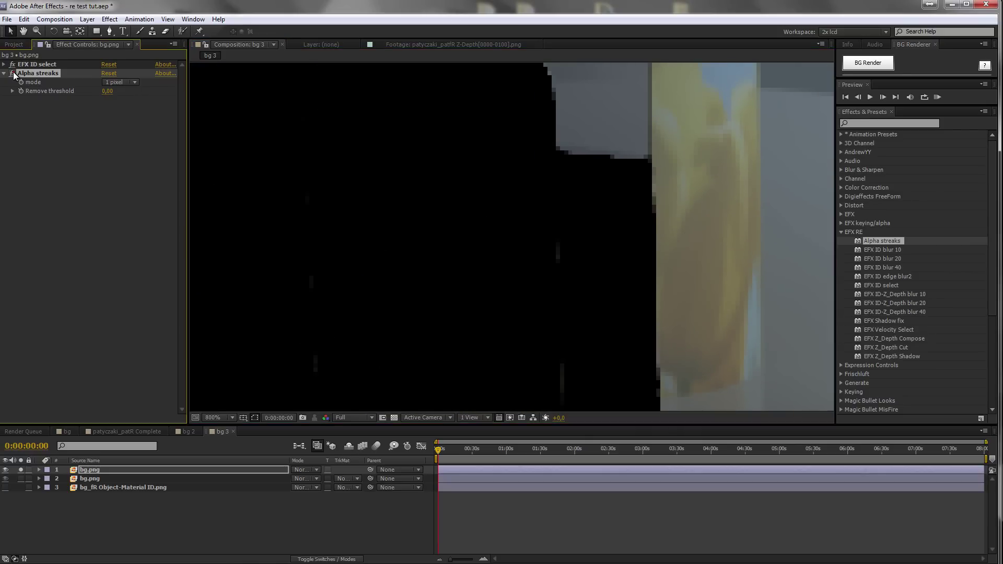
drag(448, 302, 439, 264)
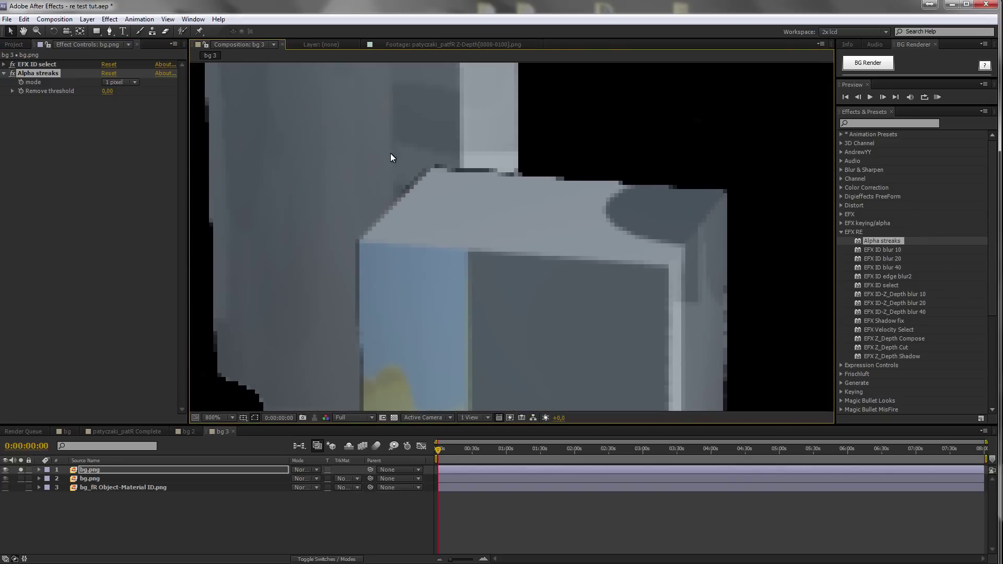
Set the Alpha streaks mode to 2 pixel and compare all the isolated boxes with the effect off and on.
click(133, 83)
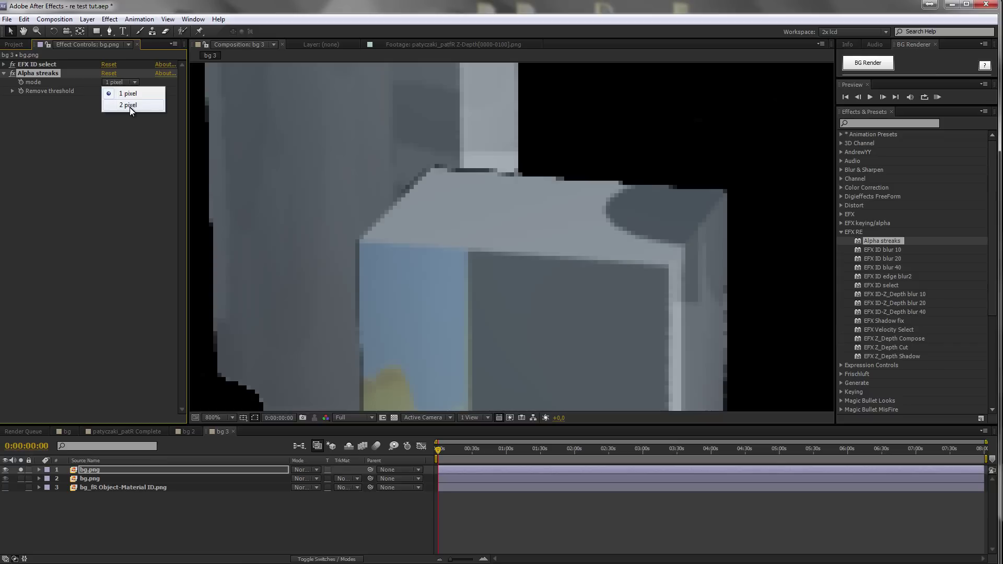
click(130, 105)
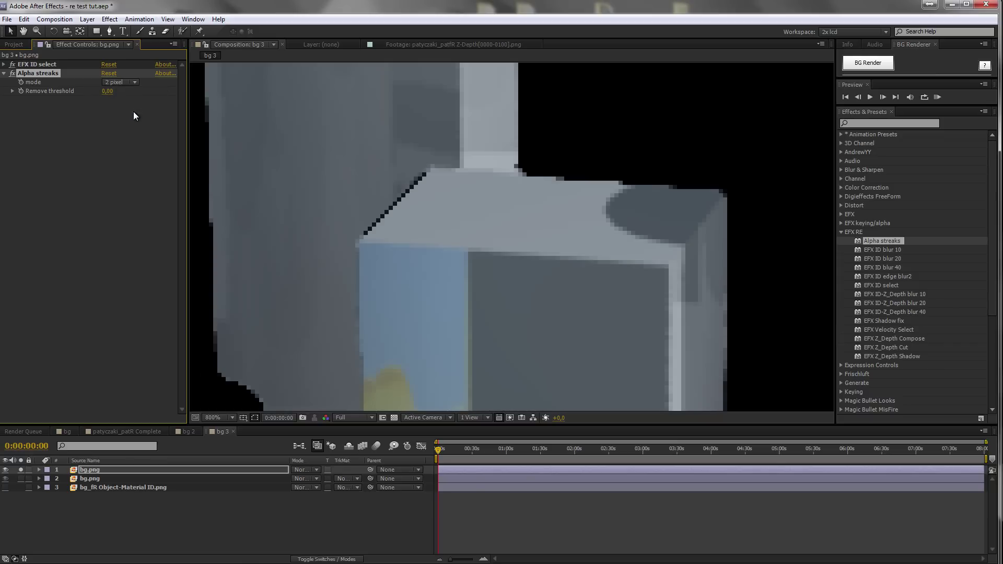
scroll(383, 211, down, 6)
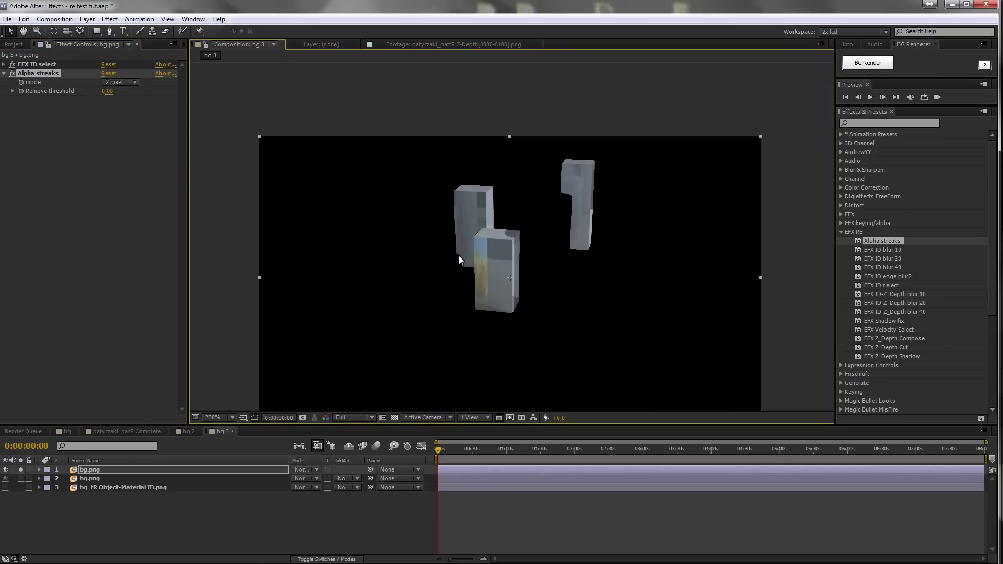
scroll(513, 246, up, 2)
click(13, 73)
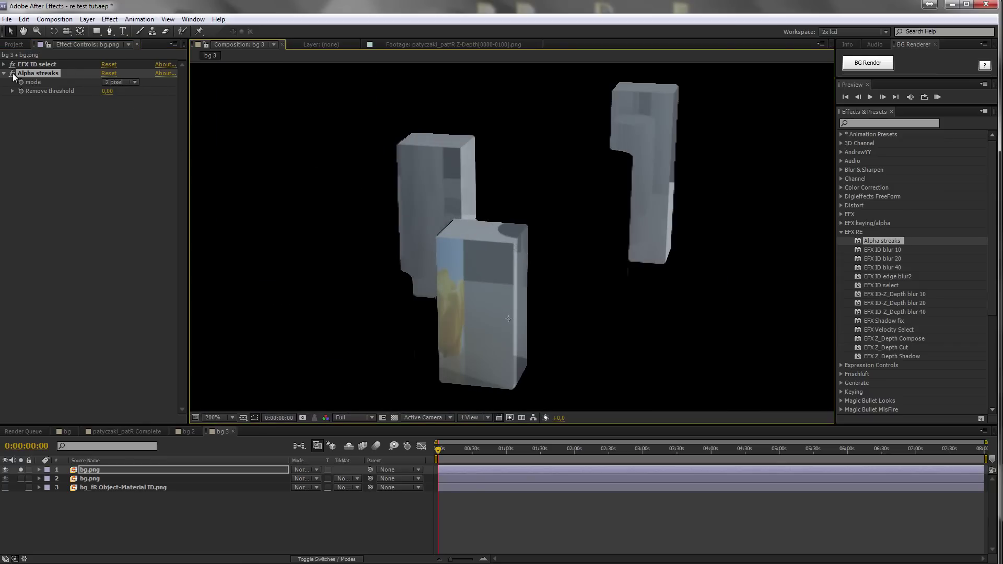
click(13, 74)
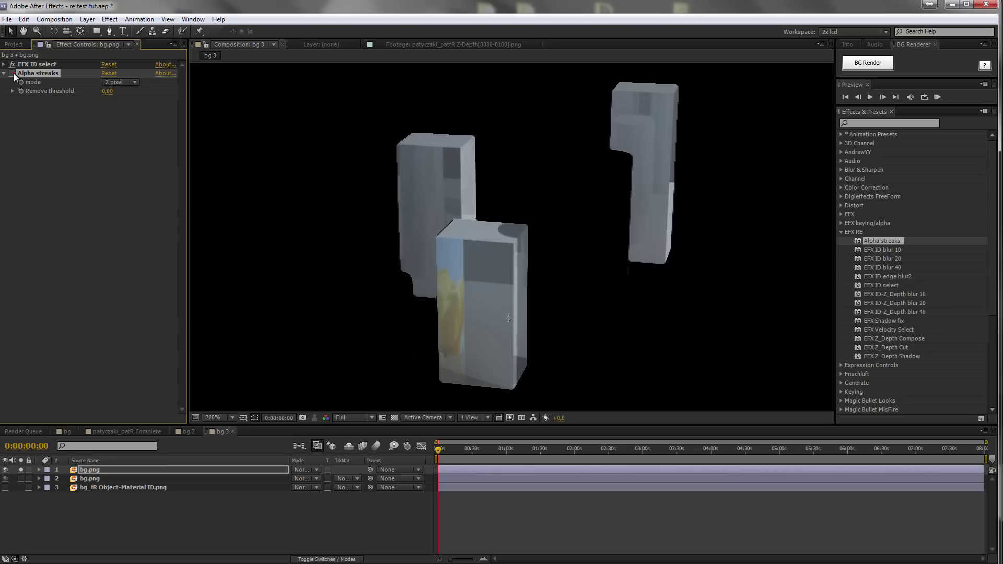
Expand the Remove threshold setting and compare the box edges with Alpha streaks off and on.
click(13, 91)
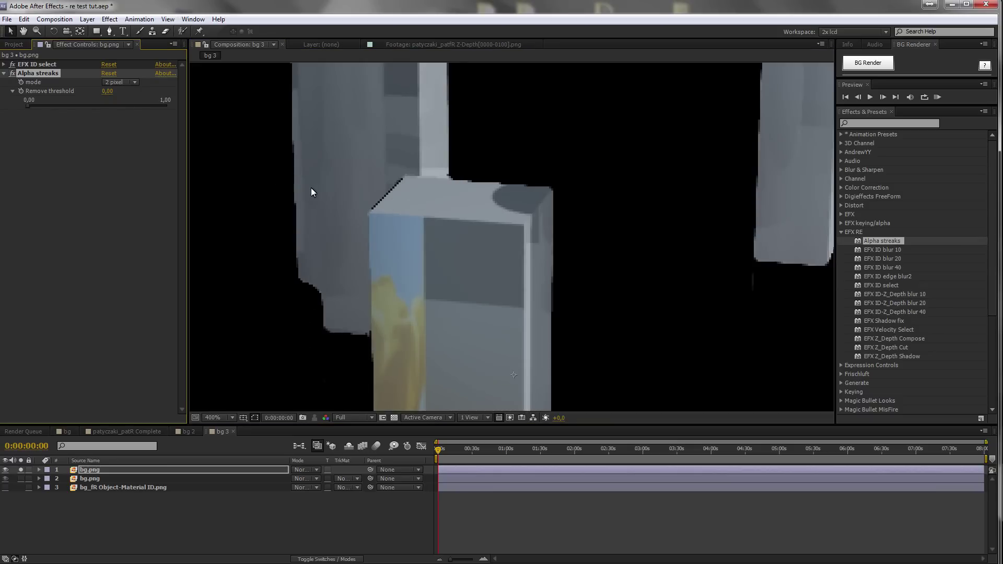
scroll(322, 196, up, 2)
scroll(322, 197, down, 3)
scroll(308, 199, up, 1)
drag(303, 199, 287, 218)
click(12, 73)
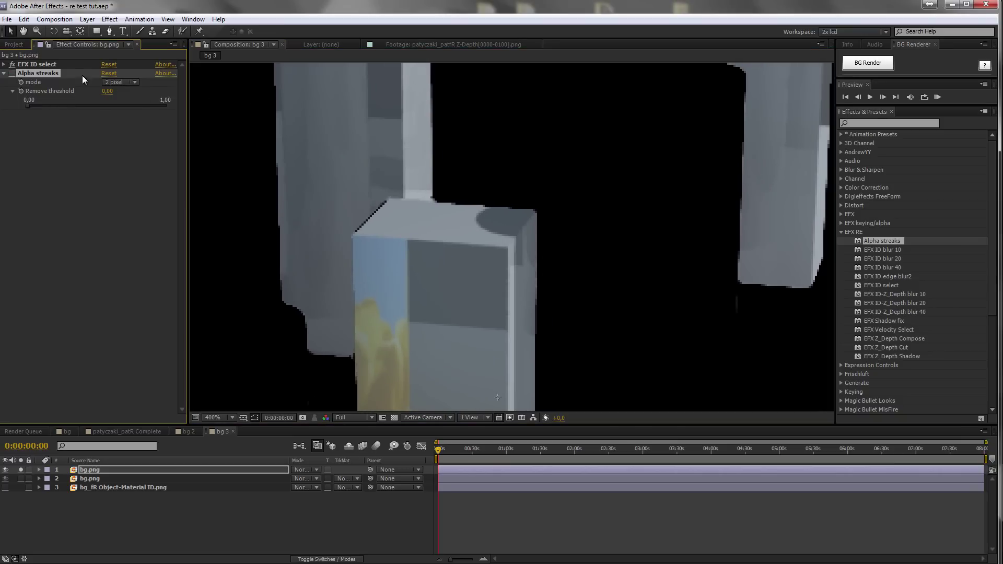
click(12, 73)
Raise the Alpha streaks Remove threshold to 0.16 to clear the faint streak beneath the rear box.
drag(37, 105, 28, 106)
click(13, 73)
click(13, 73)
scroll(686, 293, up, 1)
drag(624, 290, 500, 204)
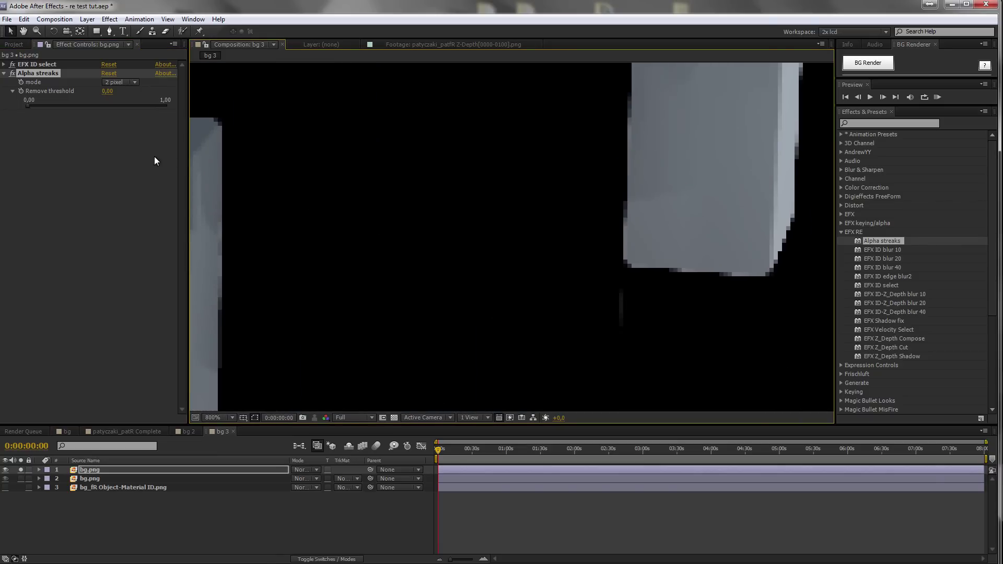
drag(45, 107, 49, 108)
scroll(471, 222, down, 1)
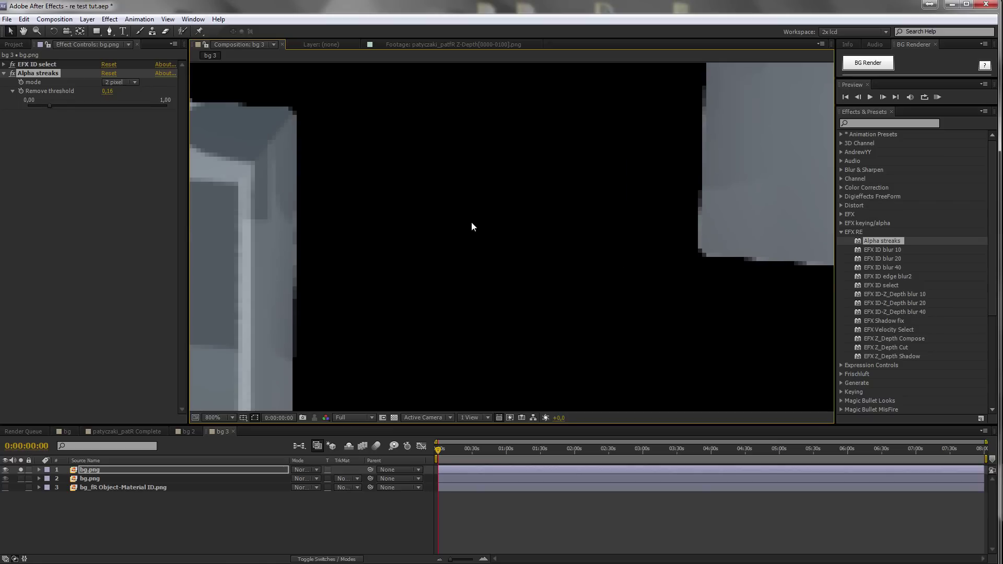
drag(470, 233, 515, 252)
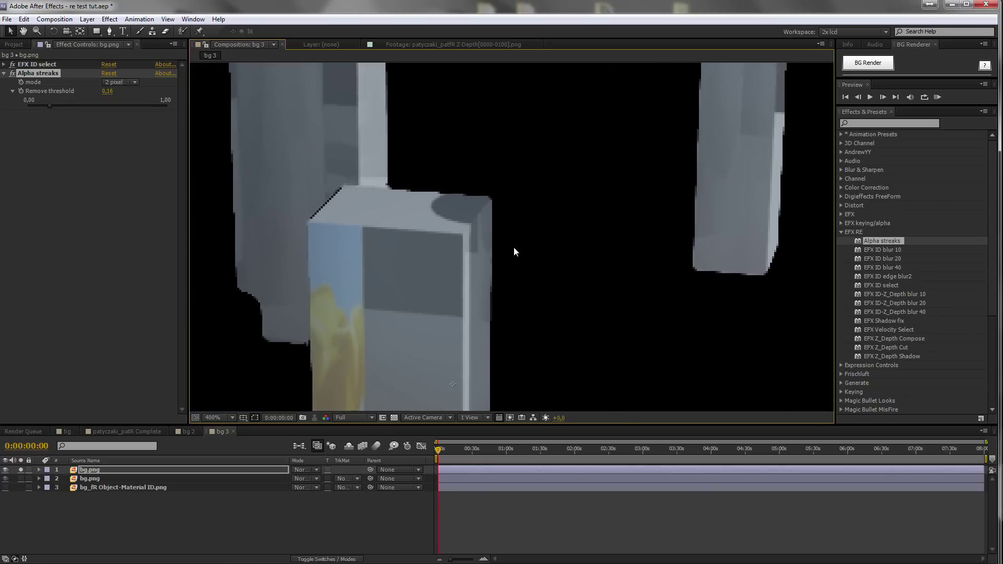
Add a second Alpha streaks effect below the first on the top bg.png layer and check the boxes' overlapping edge.
scroll(344, 214, up, 1)
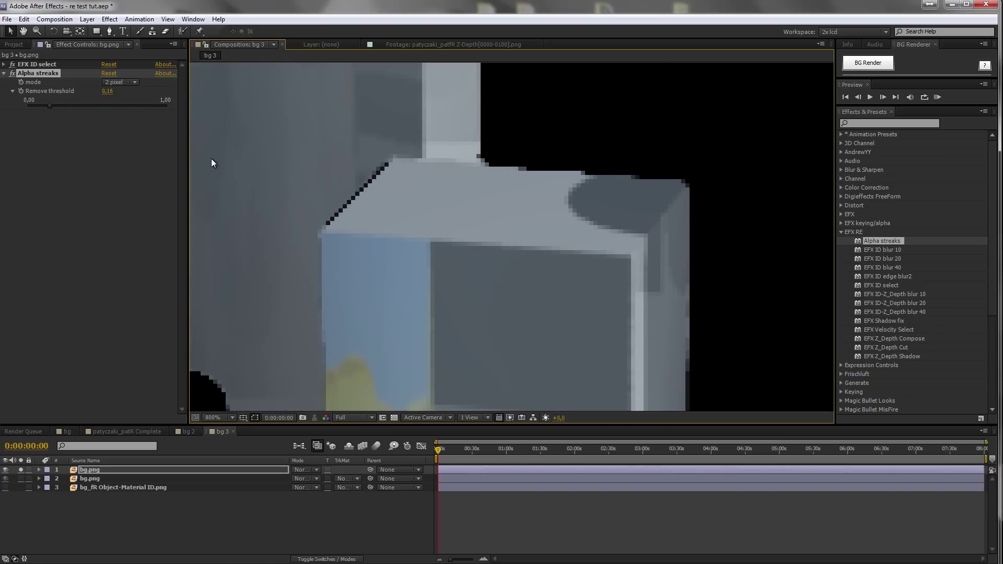
mouse_move(872, 240)
mouse_down()
mouse_move(392, 201)
mouse_move(67, 146)
mouse_move(94, 151)
mouse_up()
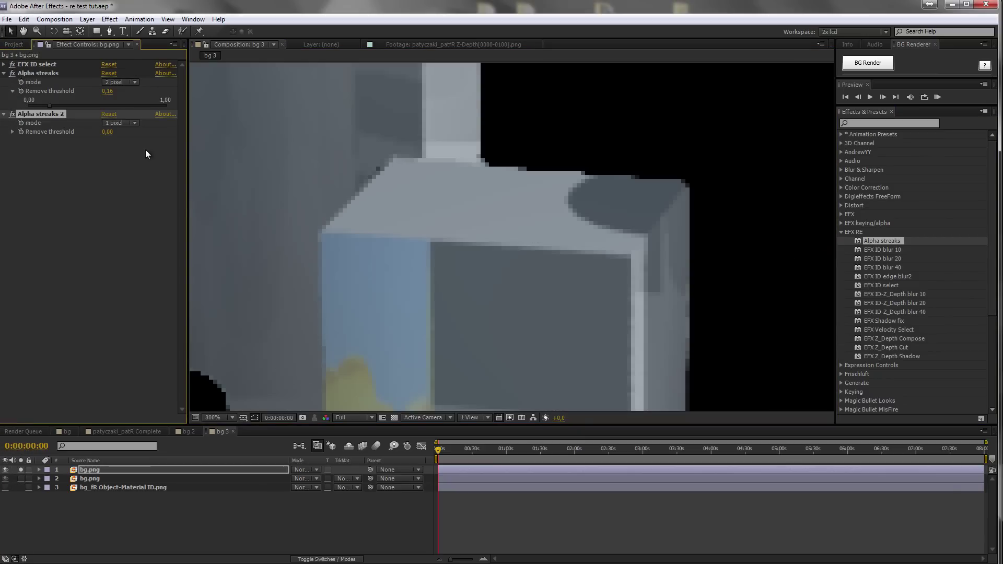
scroll(426, 204, down, 3)
scroll(436, 213, down, 1)
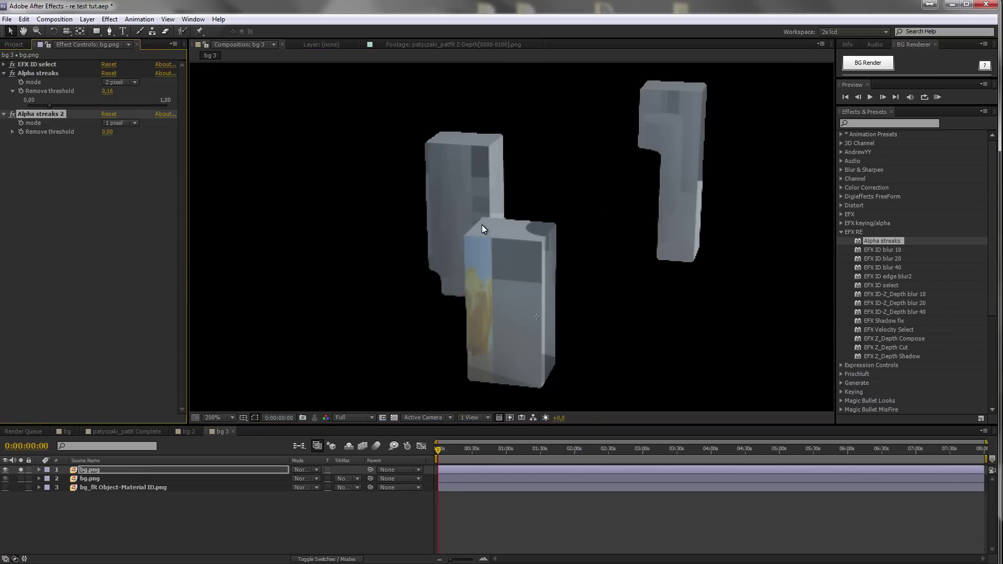
Unsolo the top bg.png layer to show the full scene and collapse the settings of both Alpha streaks effects.
click(20, 470)
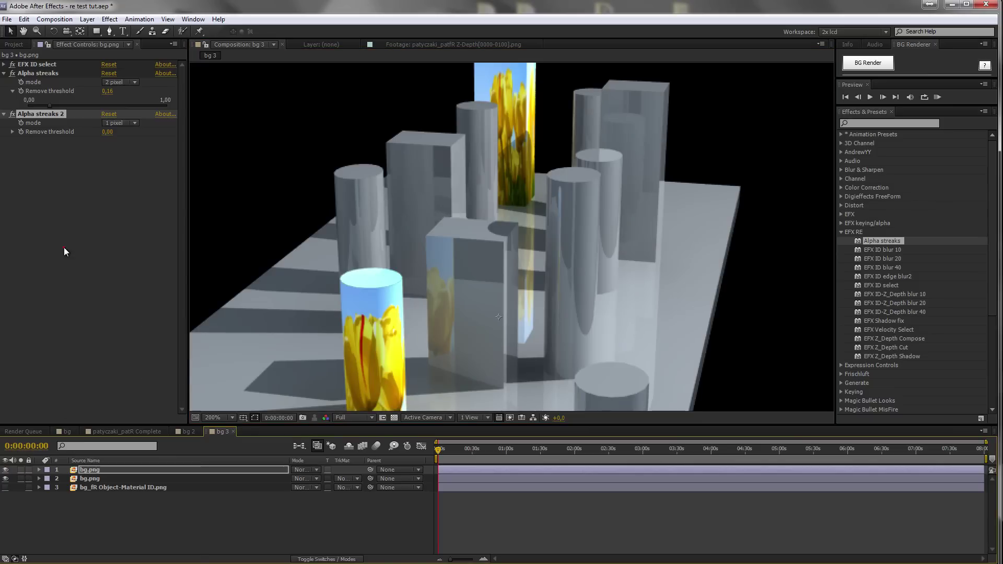
right_click(47, 251)
click(4, 74)
click(4, 74)
click(4, 82)
Apply the Curves effect to the top bg.png layer and raise the RGB curve to brighten the selected boxes.
right_click(64, 142)
mouse_move(152, 249)
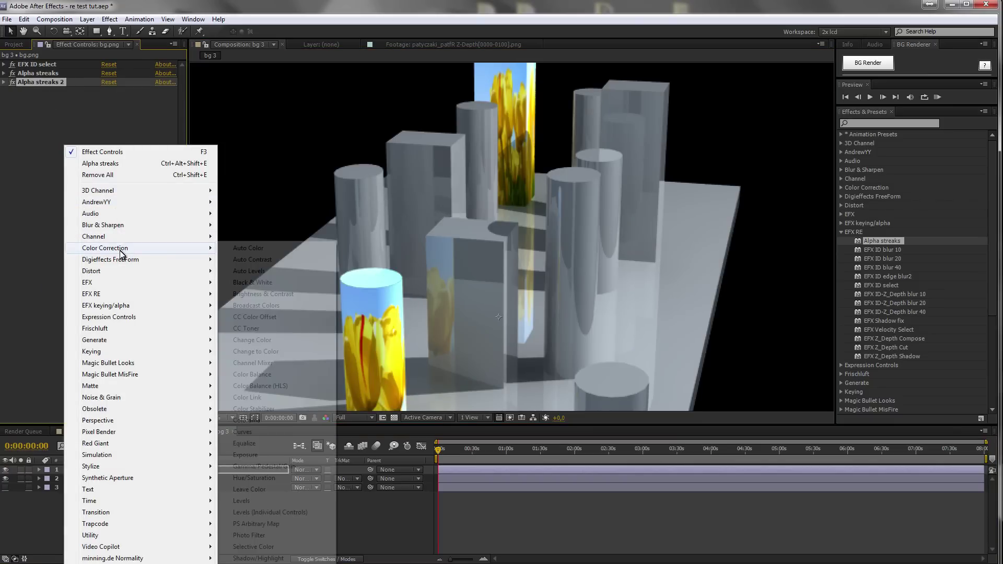
click(246, 432)
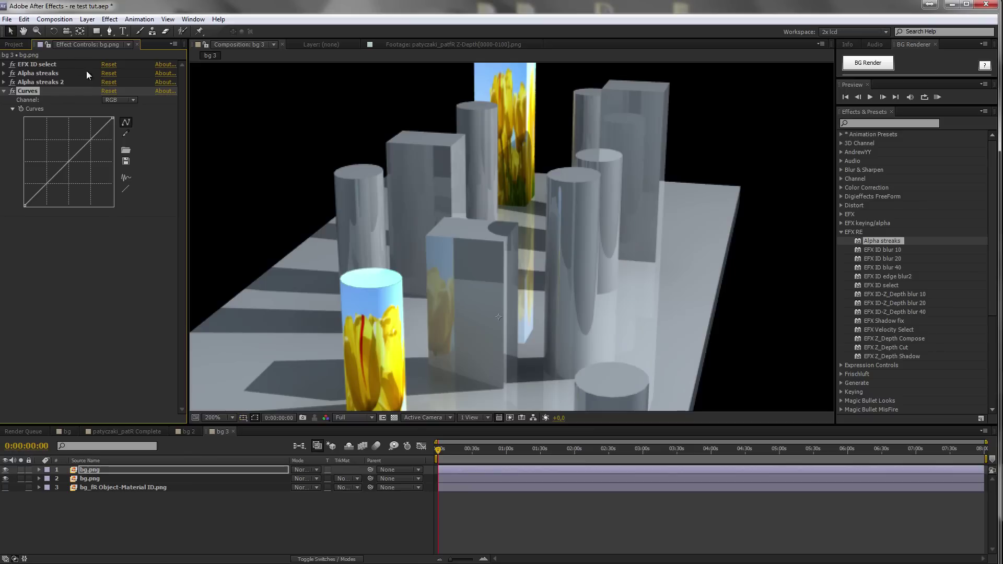
drag(87, 146, 63, 159)
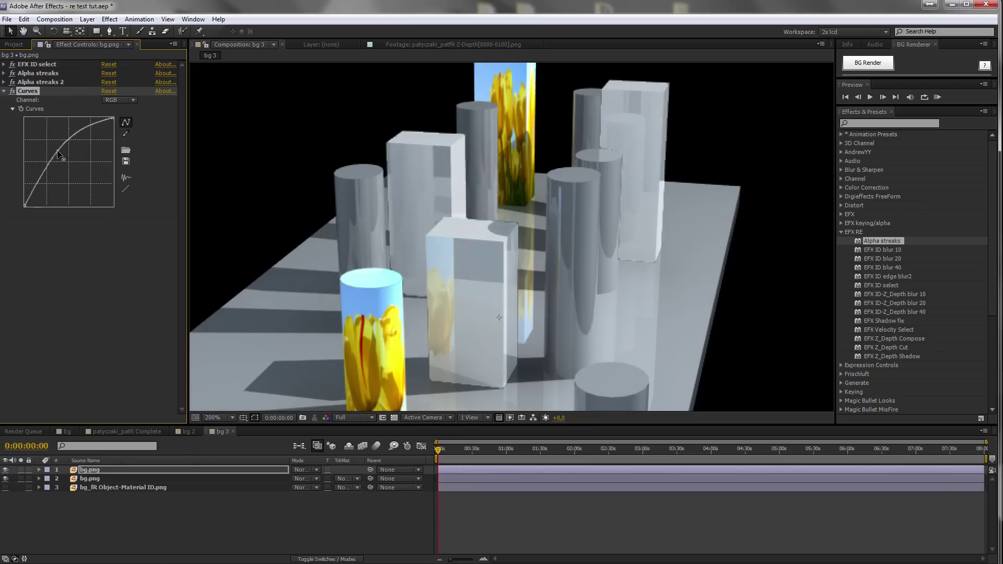
Raise the Red channel curve to tint the boxes pink, and compare with the top bg.png layer hidden and shown.
click(119, 100)
click(121, 121)
drag(83, 147, 56, 147)
scroll(522, 284, down, 1)
click(5, 470)
click(5, 470)
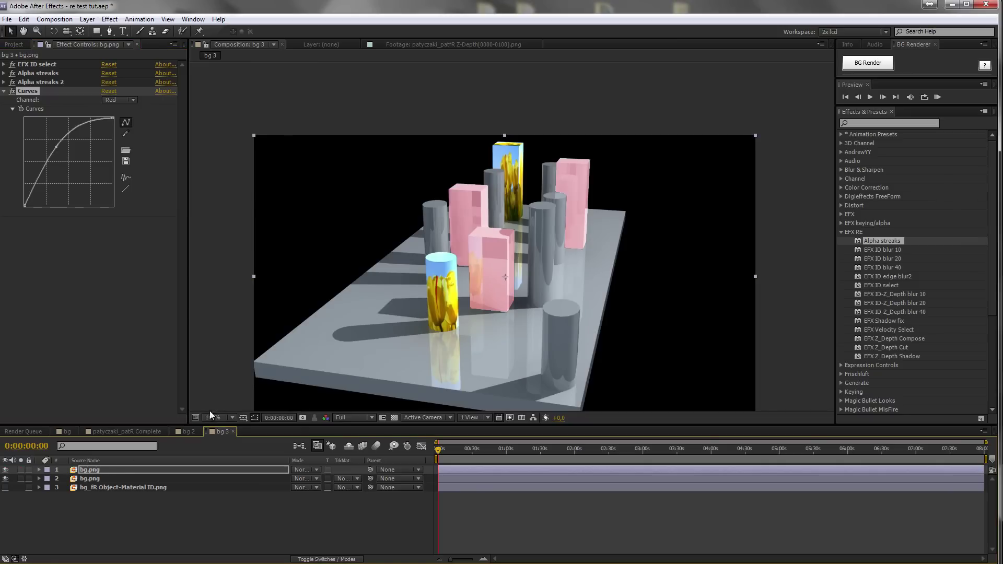
Collapse the Curves settings and apply the Matte Choker effect below it on the top bg.png layer.
scroll(320, 280, up, 1)
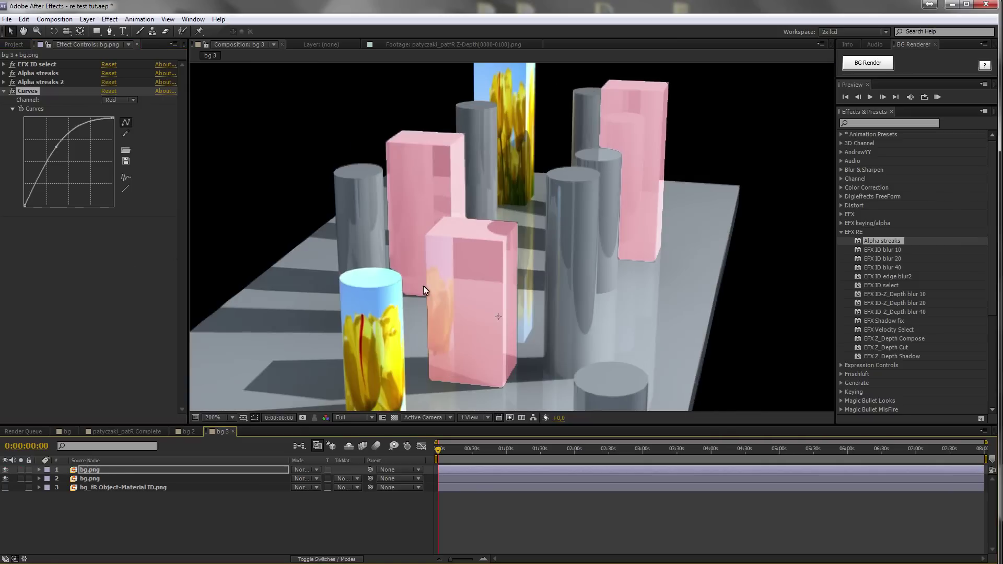
click(4, 91)
right_click(51, 138)
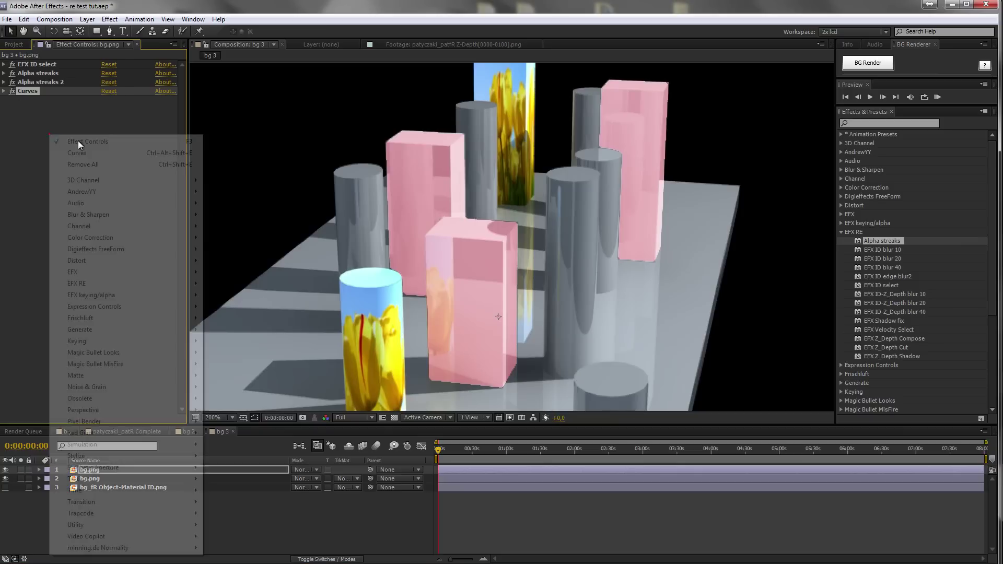
mouse_move(101, 377)
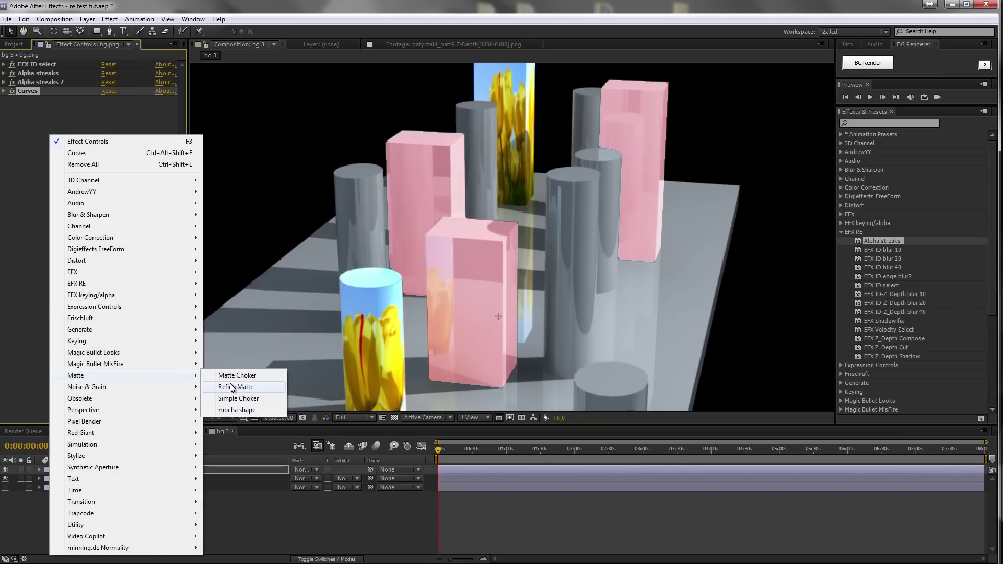
click(230, 377)
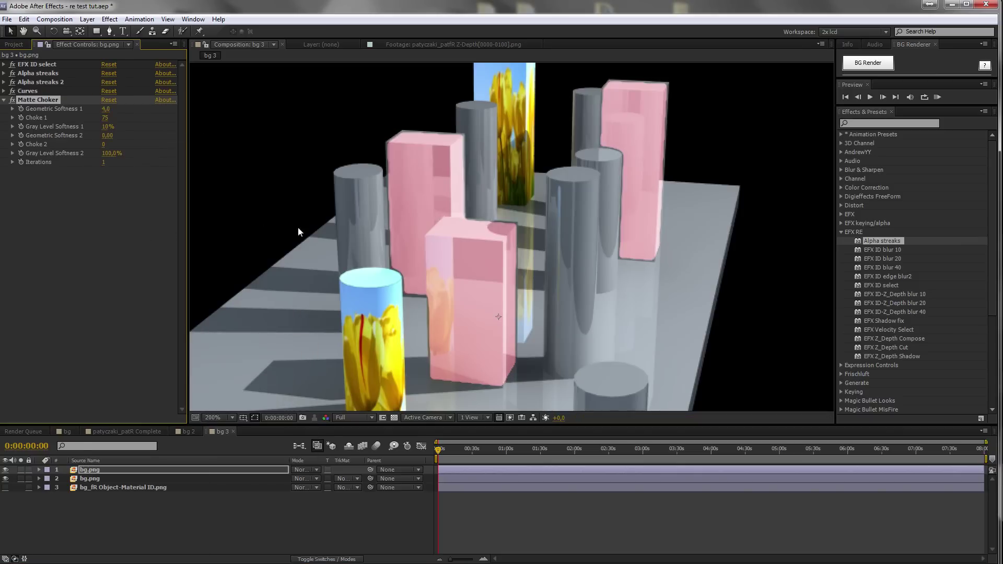
Lower the Matte Choker's Choke 1 to about -39 to expand the matte around the tinted boxes.
scroll(489, 236, up, 1)
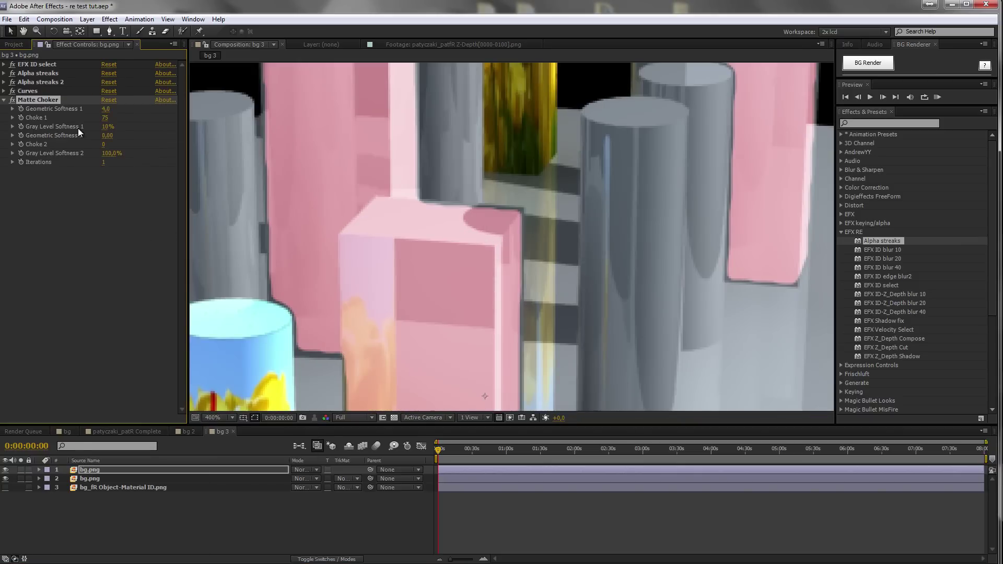
drag(105, 118, 47, 125)
scroll(449, 256, down, 1)
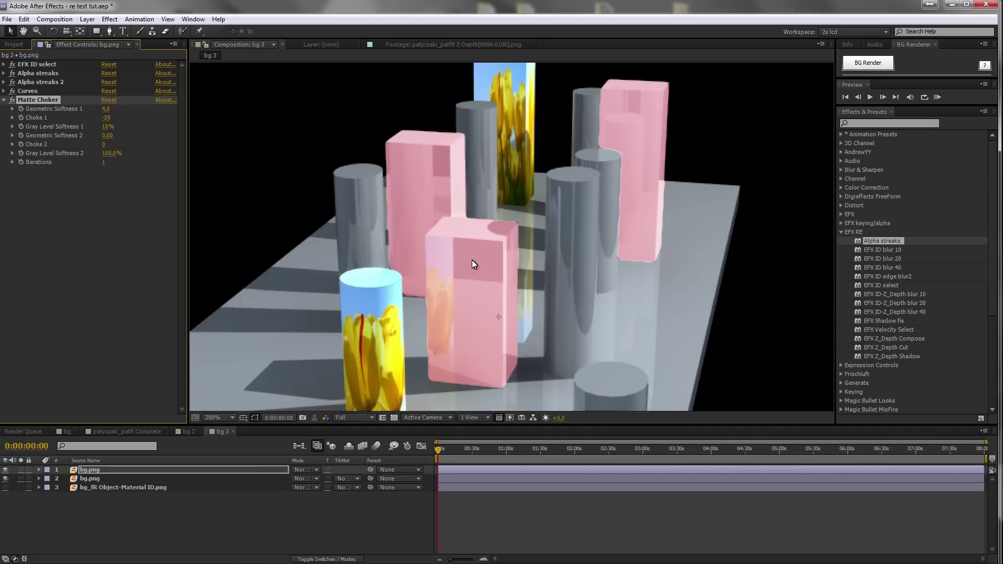
drag(106, 118, 108, 118)
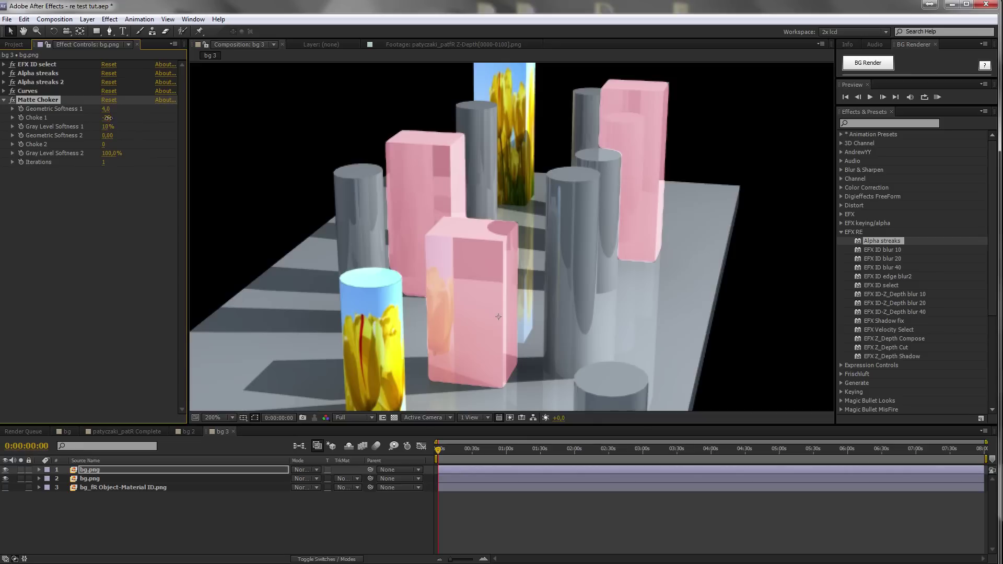